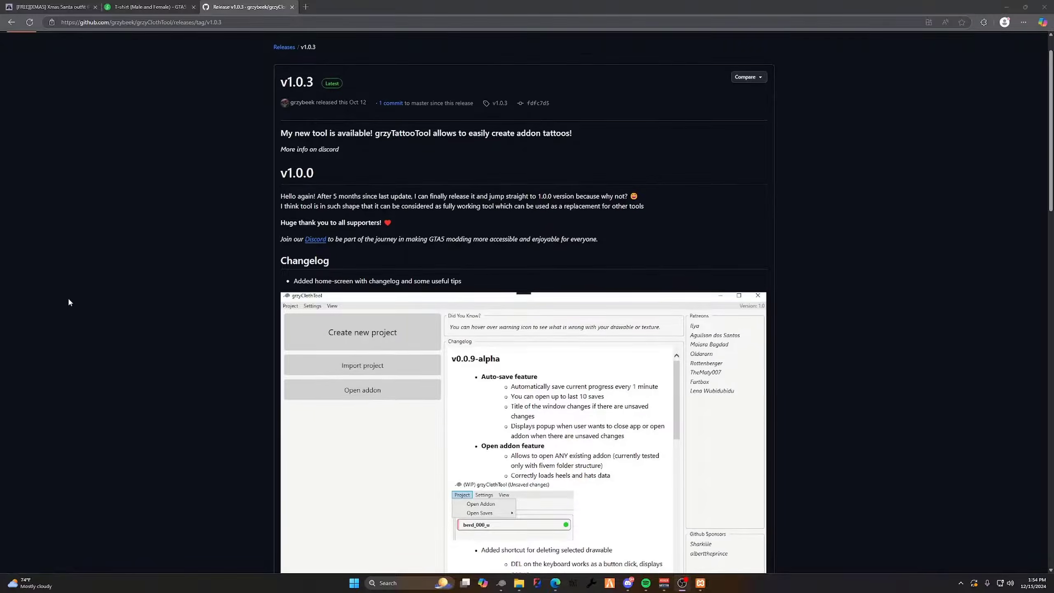
scroll(75, 325, "down", 2)
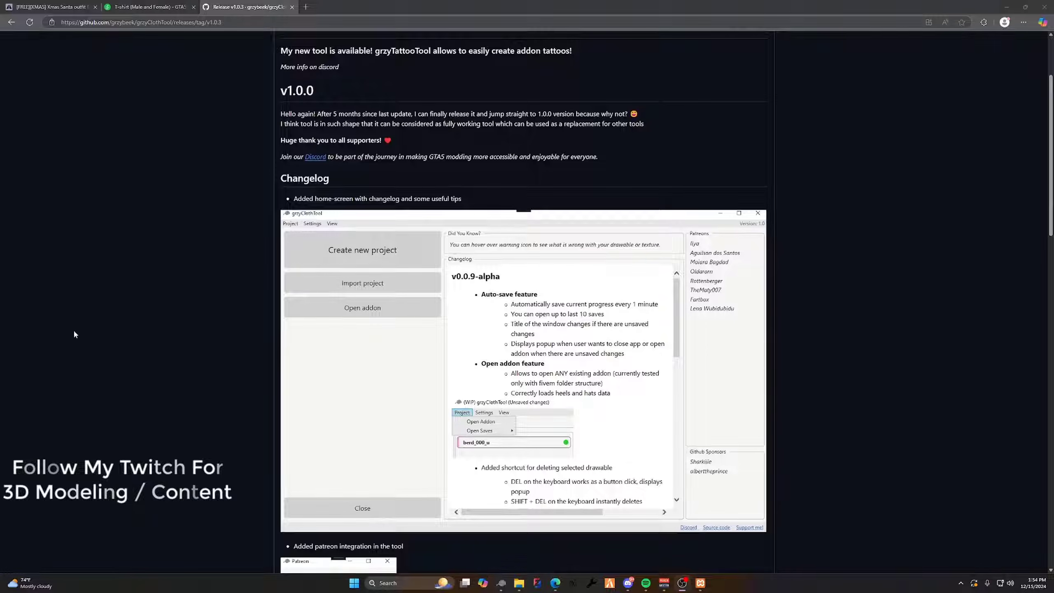
scroll(84, 330, "down", 1)
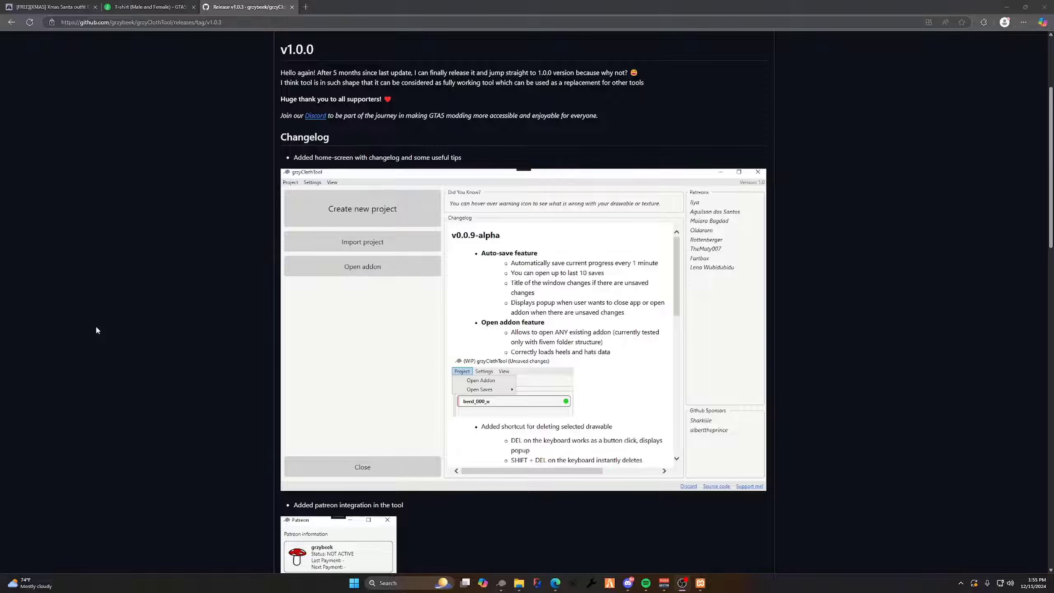
scroll(137, 353, "down", 20)
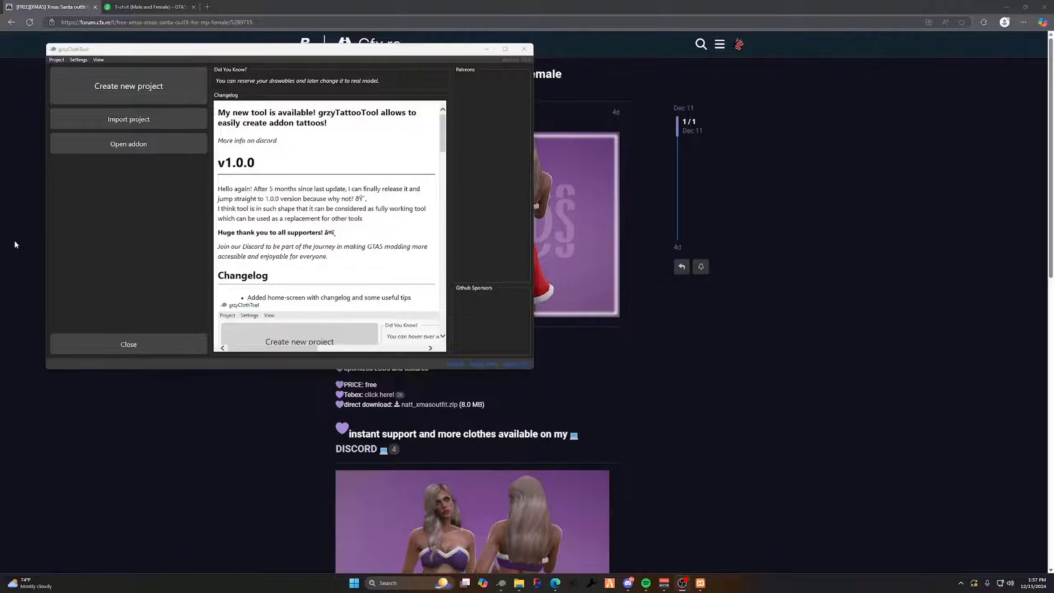
Create a new clothing project named yt_clothing
left_click(118, 97)
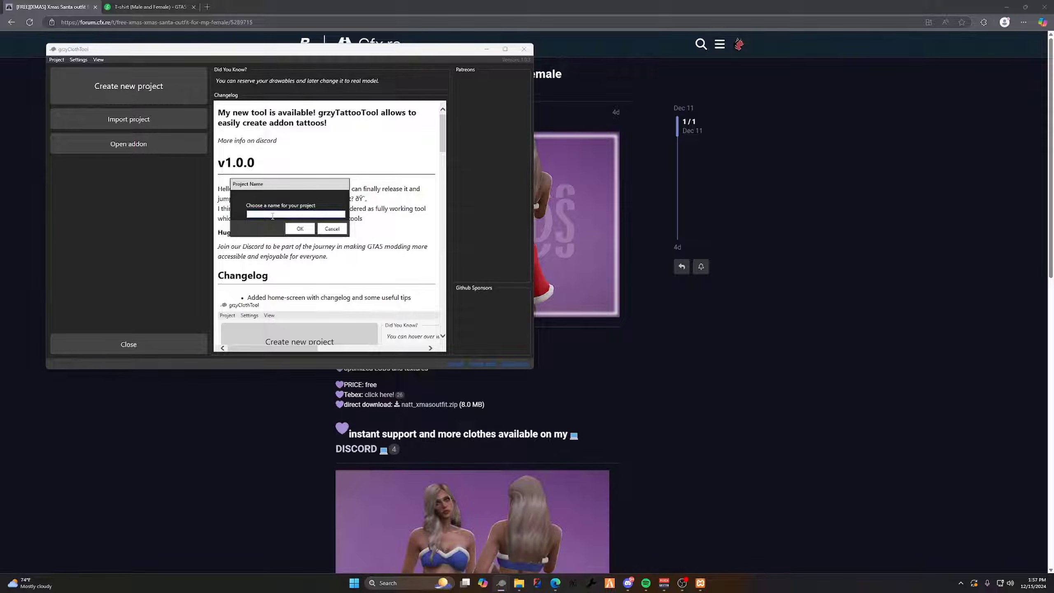
type("yt_clothing")
left_click(299, 229)
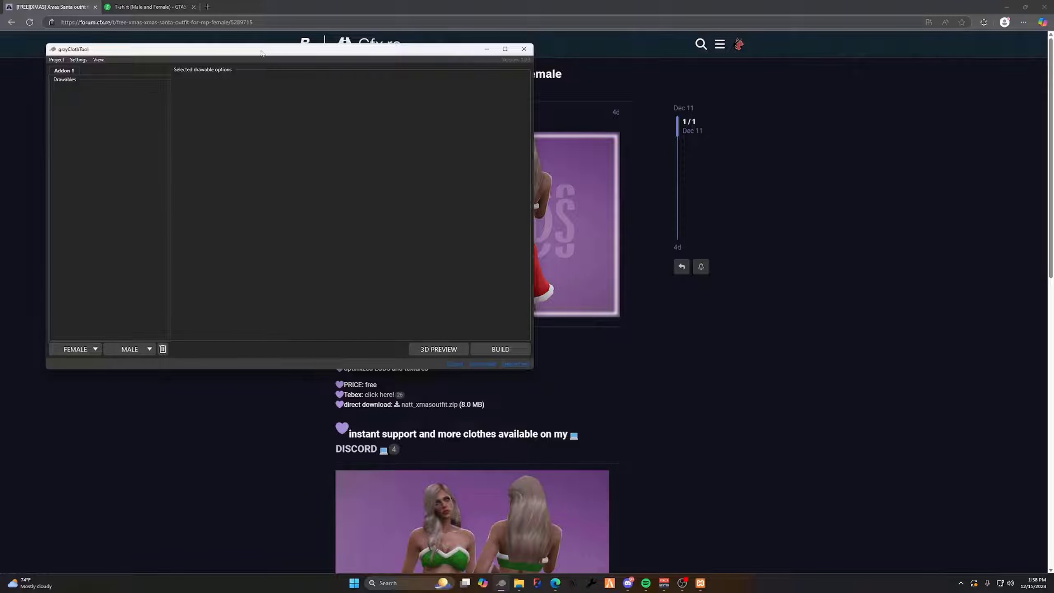
Switch to the browser and download natt_xmasoutfit.zip from the Xmas Santa outfit forum post
left_click(486, 50)
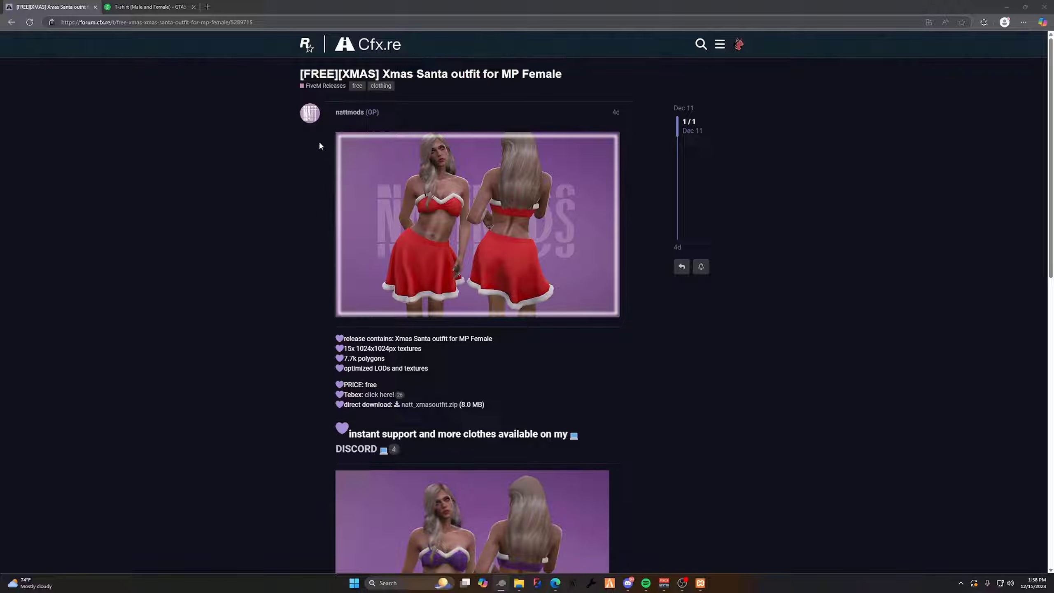
left_click(149, 5)
left_click(66, 6)
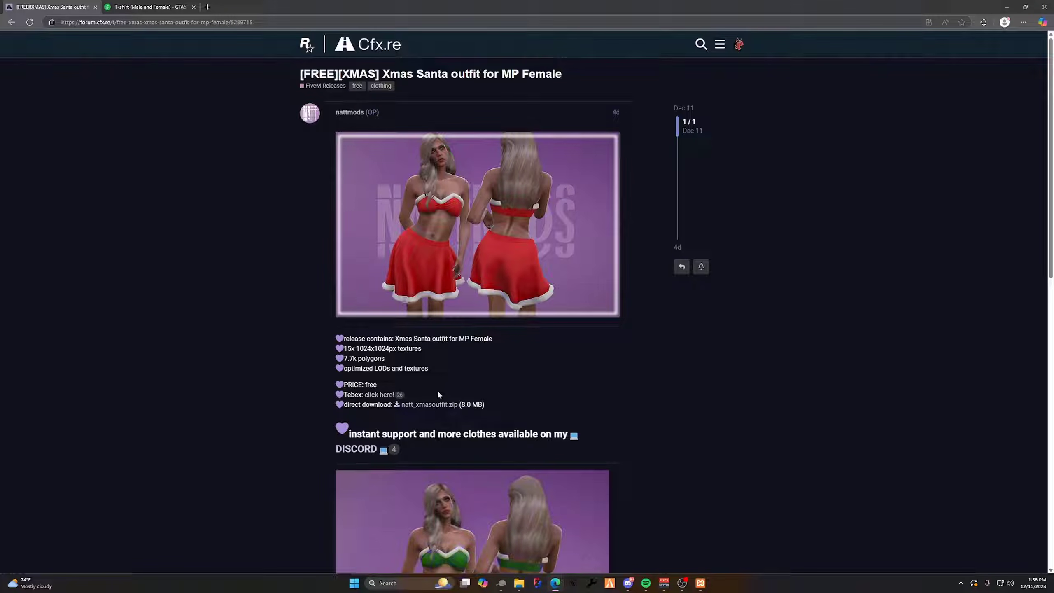
left_click(432, 408)
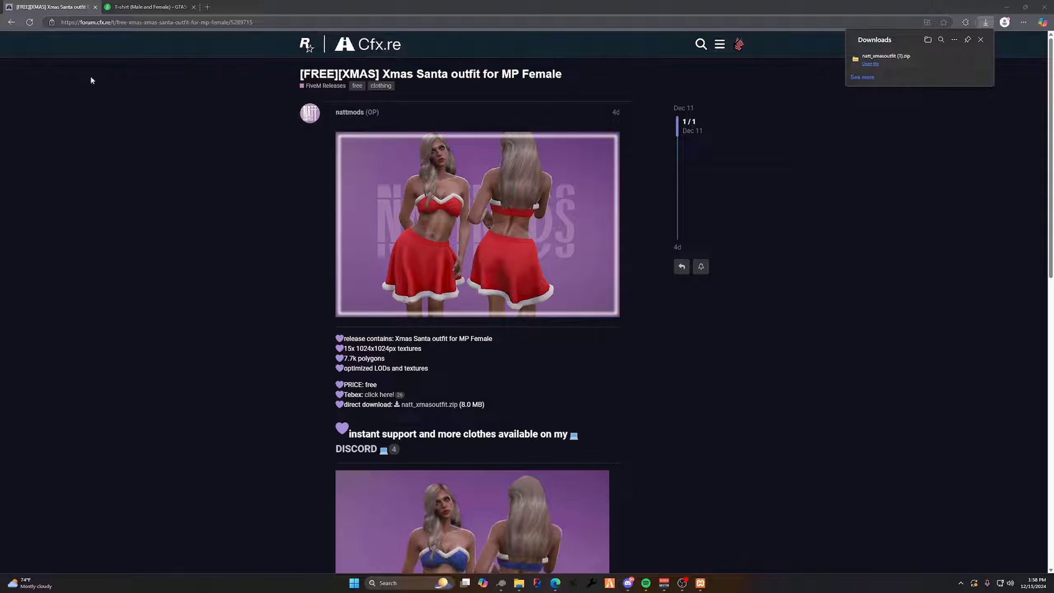
Download the T-shirt (Male and Female) mod from its GTA5-Mods page
left_click(150, 7)
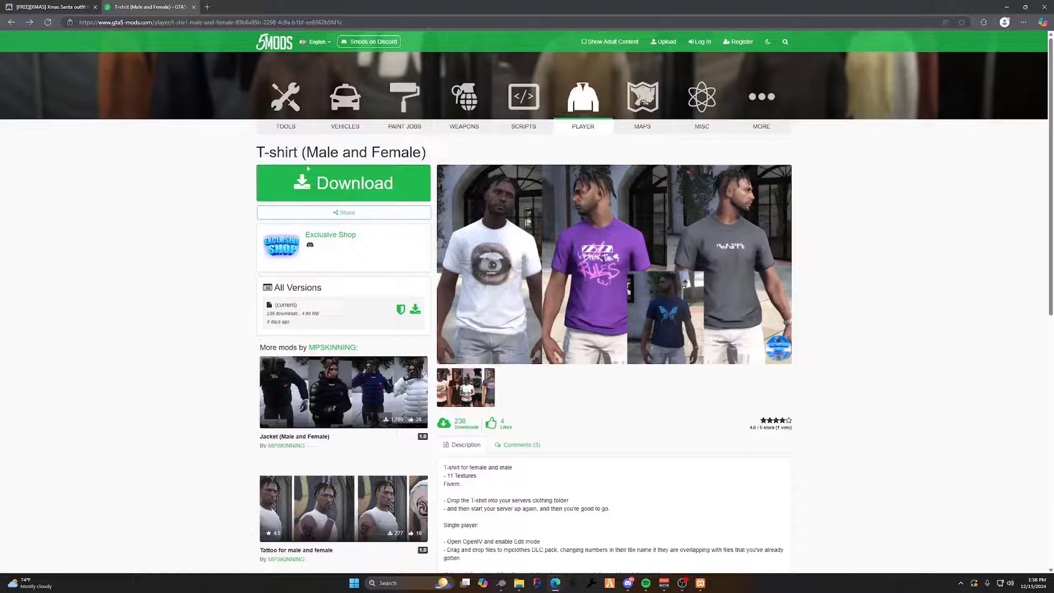
left_click(331, 195)
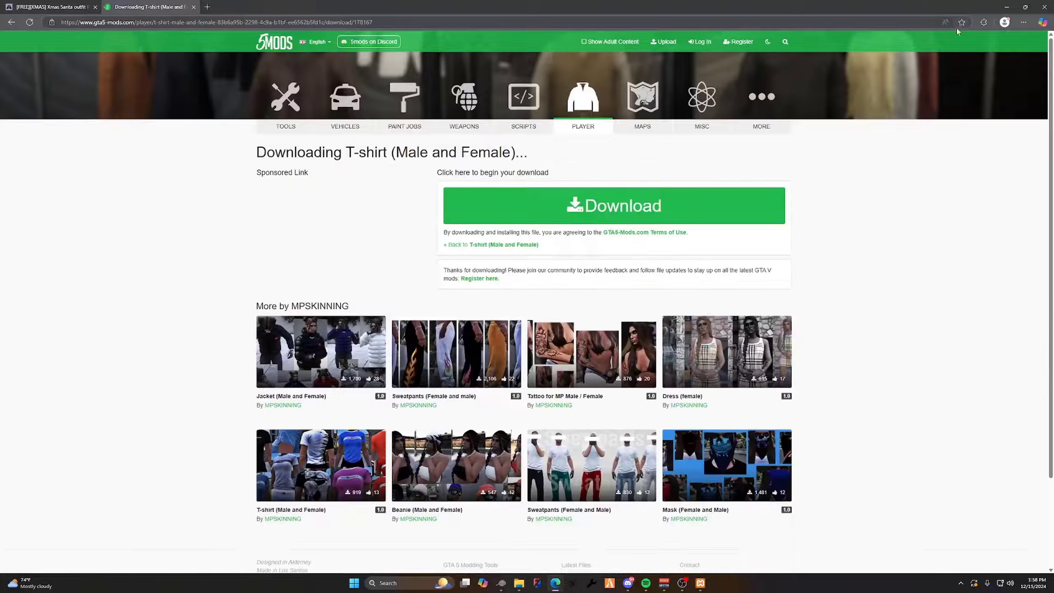
left_click(681, 206)
Move the clothing tool window clear of the desktop folders and open the natt_xmasoutfit folder's FiveM, stream, skirt subfolder
left_click_drag(166, 108, 376, 200)
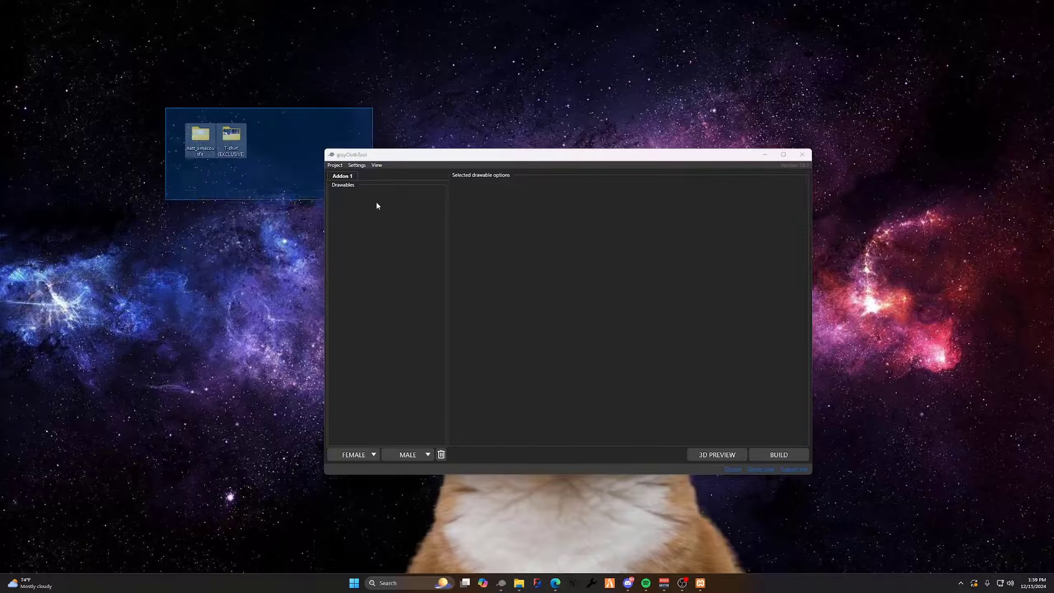
left_click(398, 157)
left_click_drag(398, 157, 403, 147)
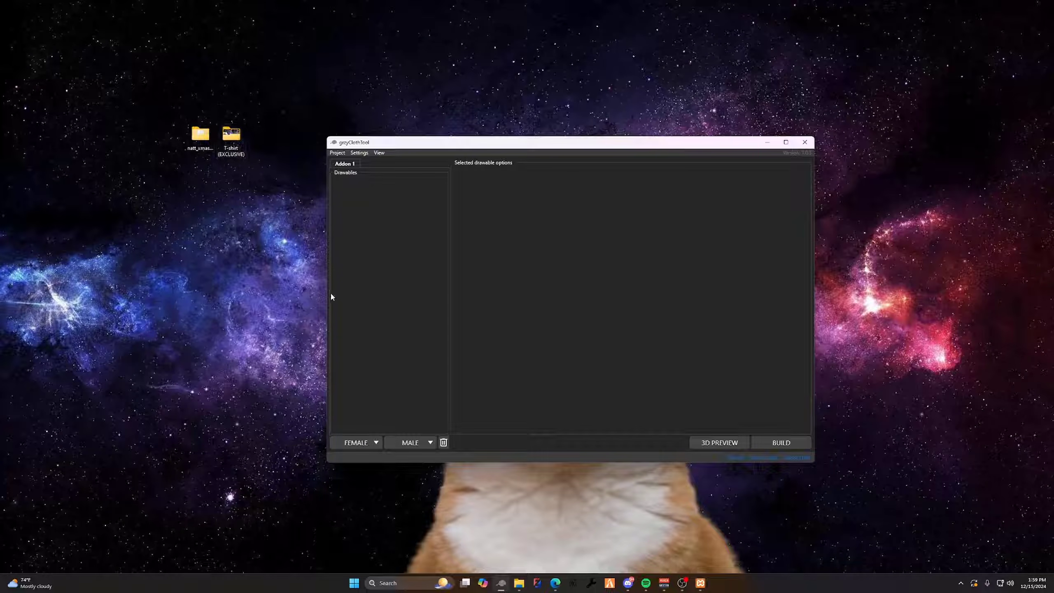
double_click(200, 133)
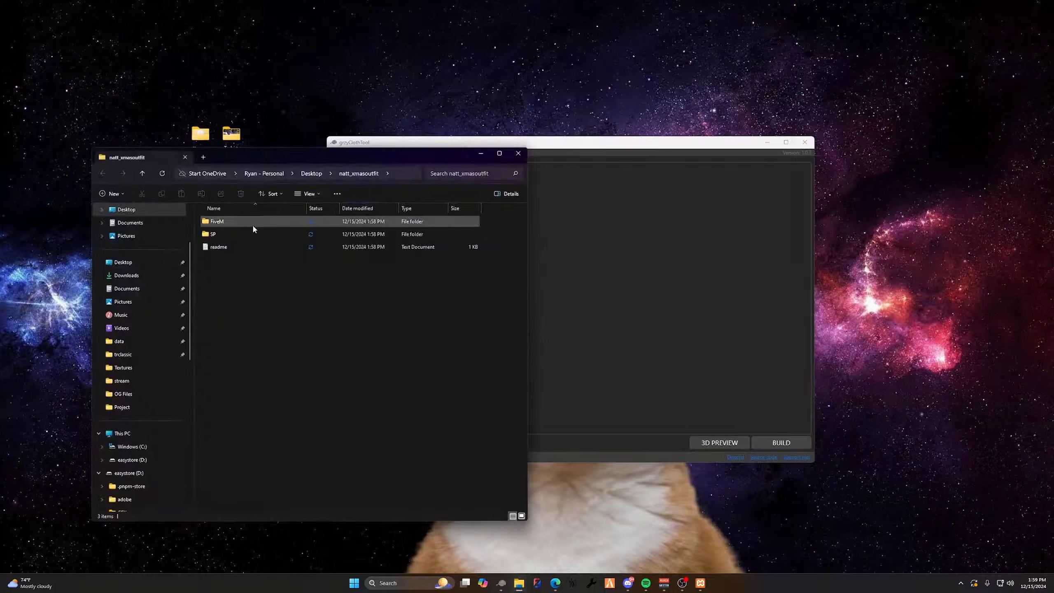
double_click(253, 221)
double_click(246, 221)
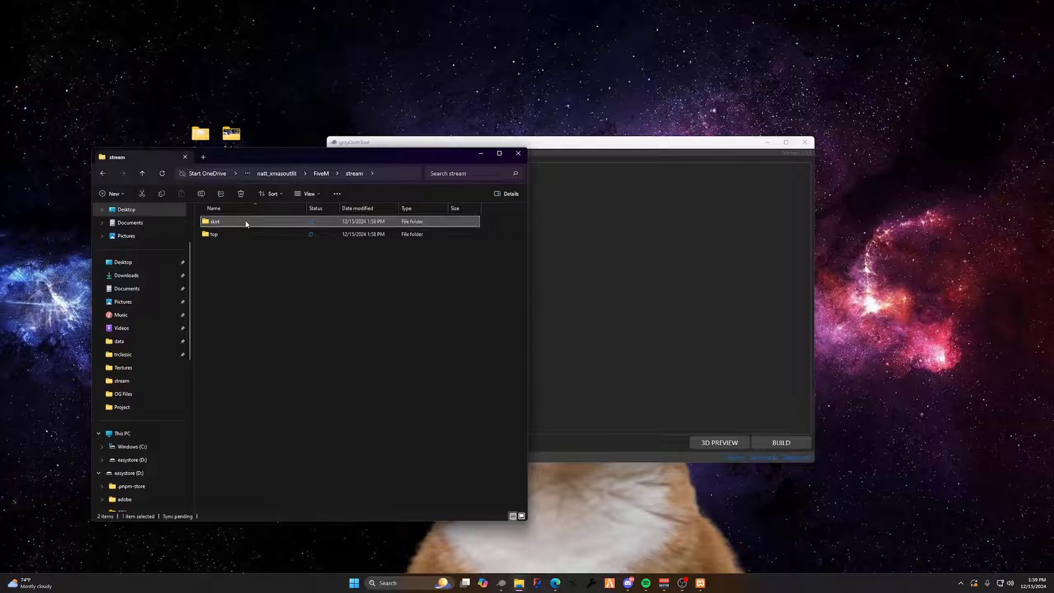
double_click(247, 222)
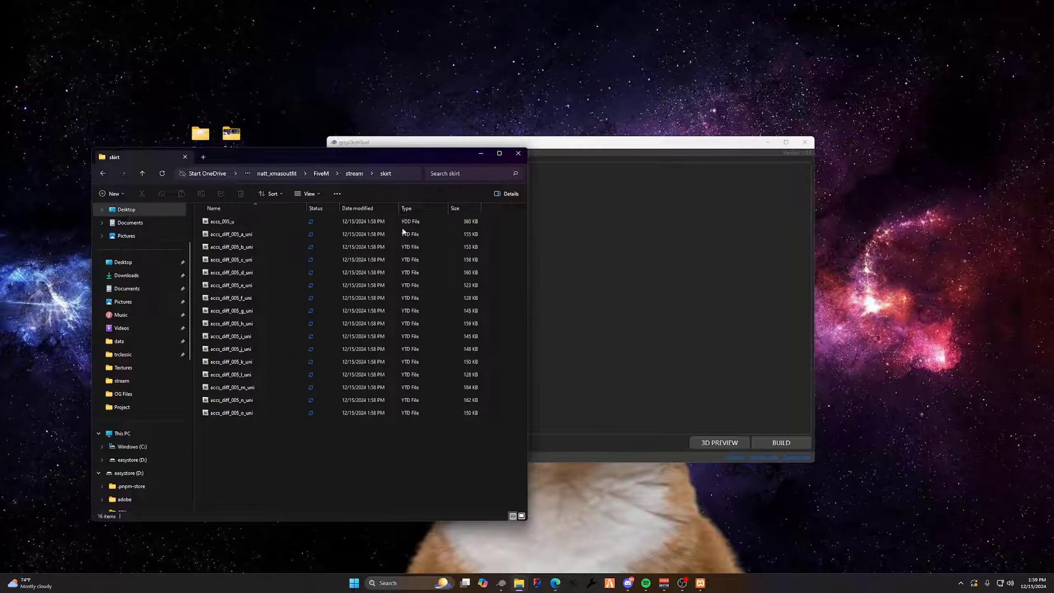
Examine the skirt's YDD model file and YTD texture files, and return to the skirt folder through its parent folders
left_click_drag(490, 222, 380, 225)
left_click_drag(487, 442, 430, 243)
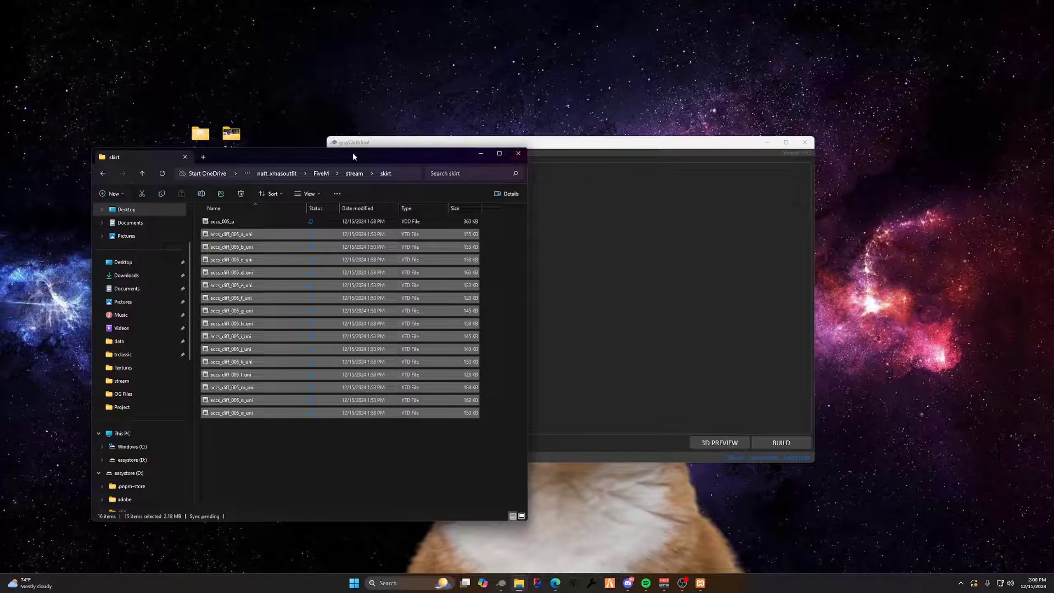
left_click(319, 174)
double_click(227, 222)
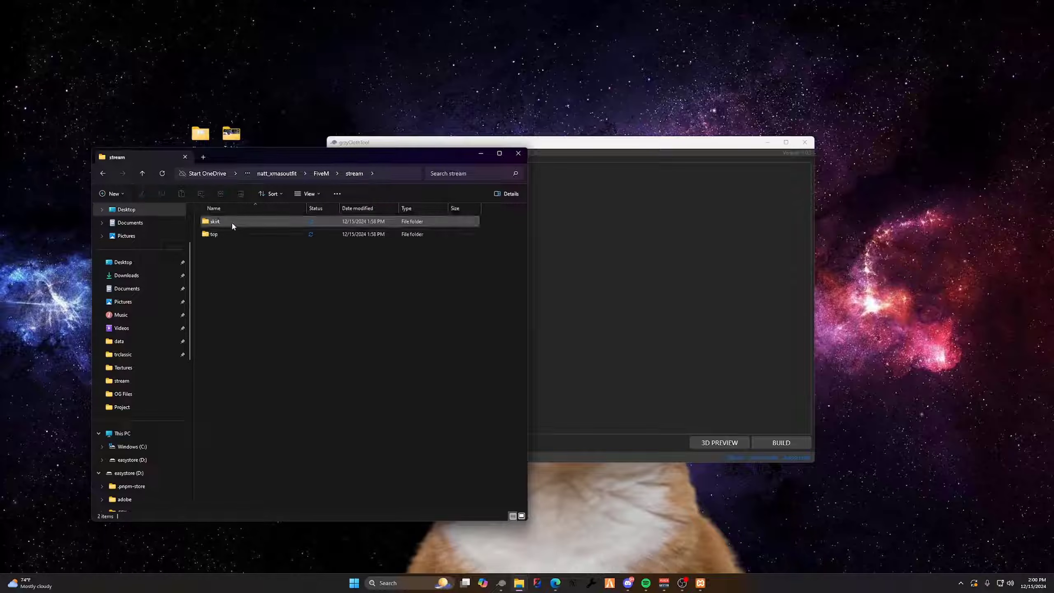
double_click(231, 221)
Add the skirt model accs_005_u from the outfit's FiveM stream folder as a female drawable and show its options
left_click(583, 296)
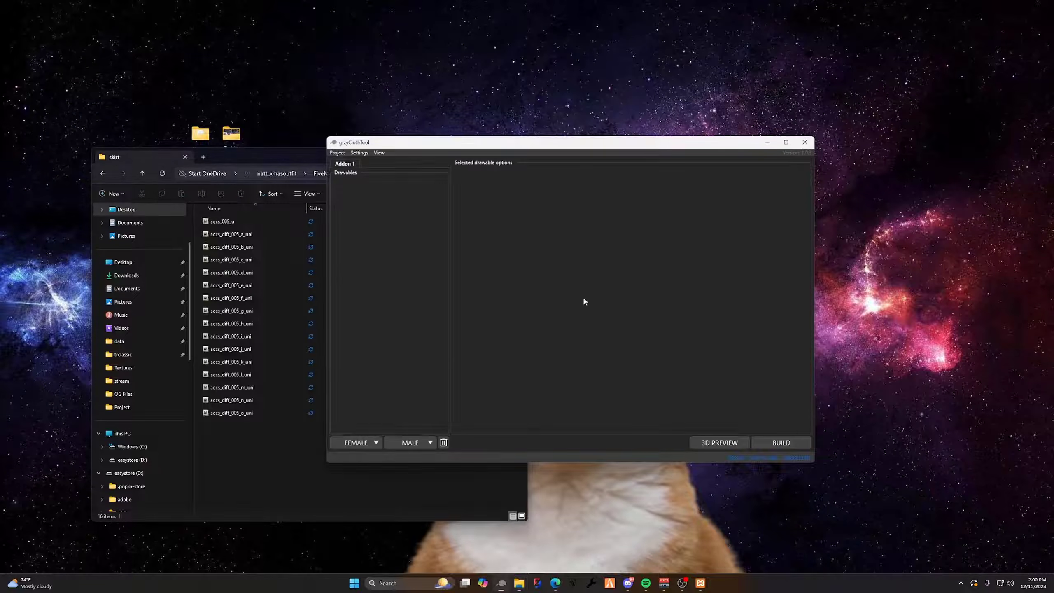
left_click(358, 442)
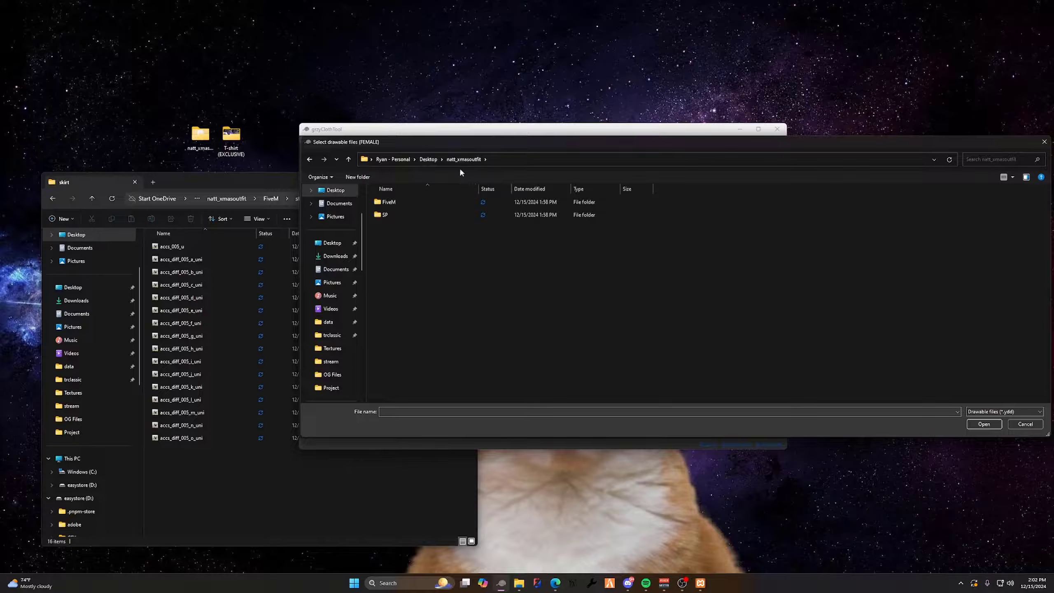
double_click(409, 204)
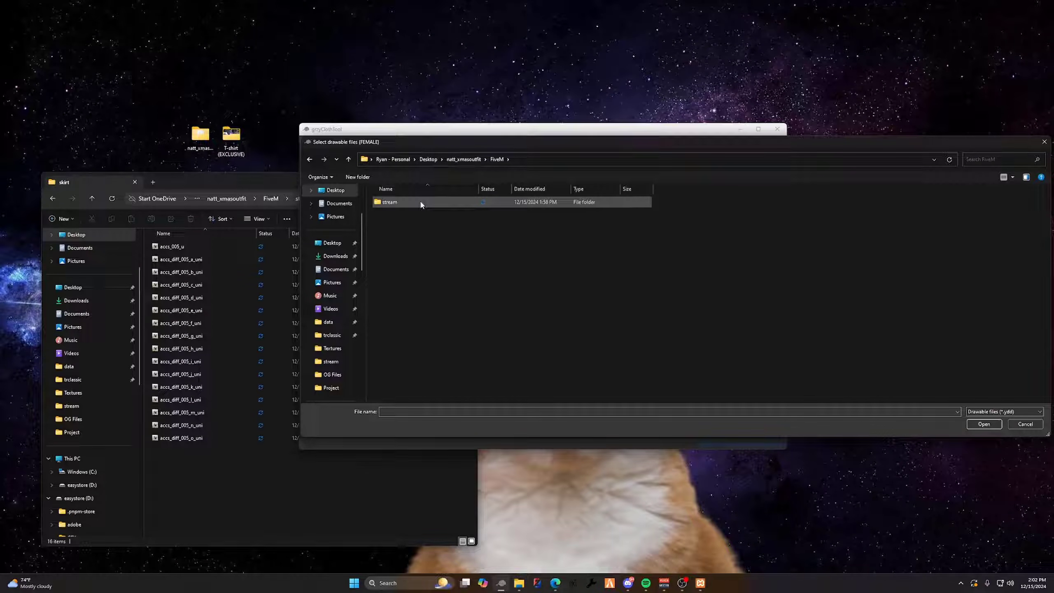
double_click(421, 203)
double_click(422, 203)
double_click(409, 203)
left_click(333, 171)
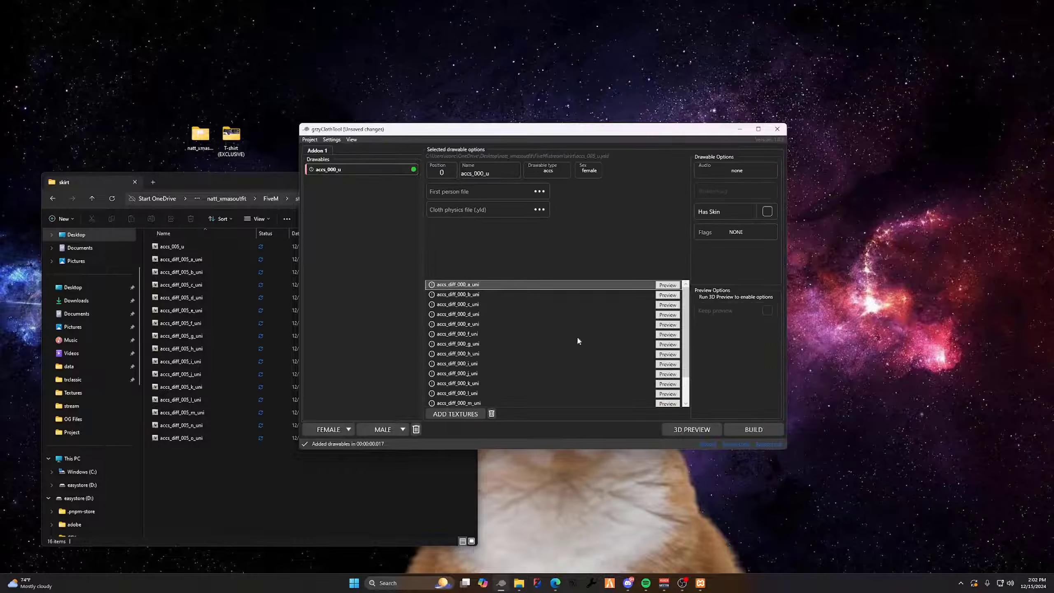
Open the 3D preview, reposition its window, and return to the clothing project
left_click(680, 430)
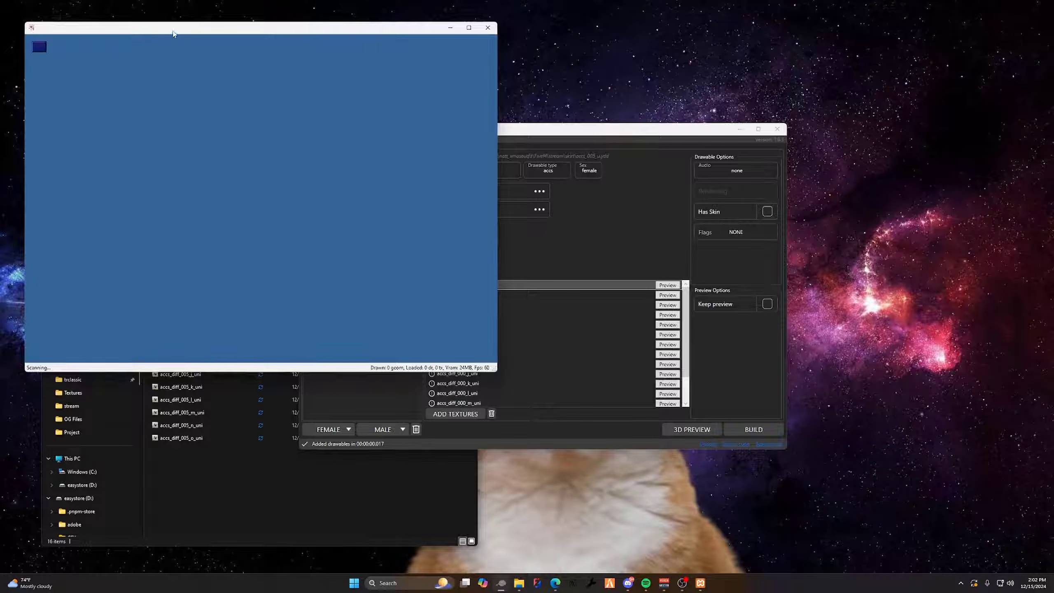
left_click_drag(172, 34, 344, 97)
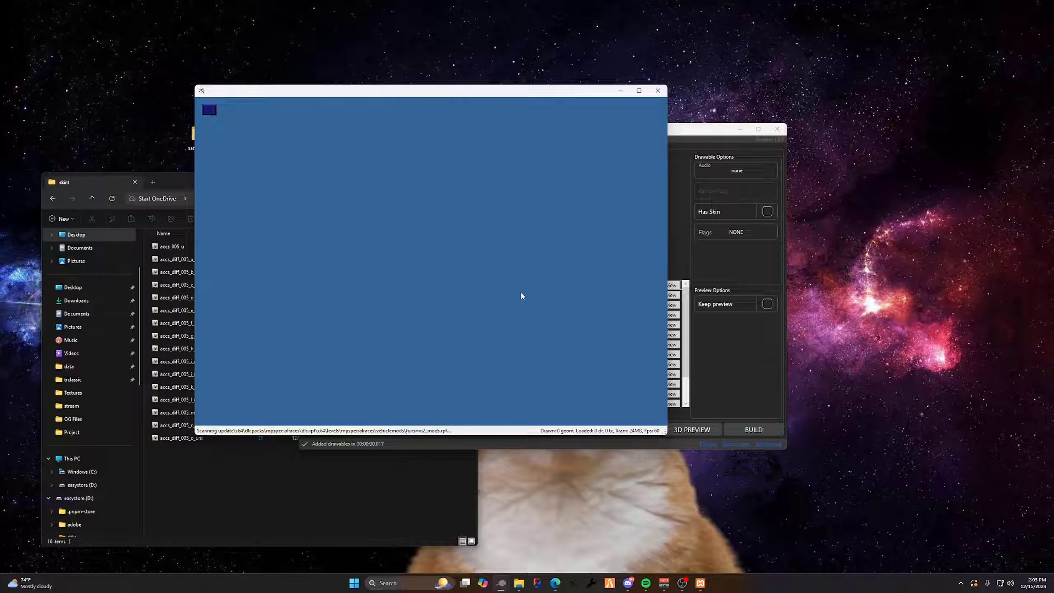
left_click_drag(520, 292, 417, 285)
left_click(687, 359)
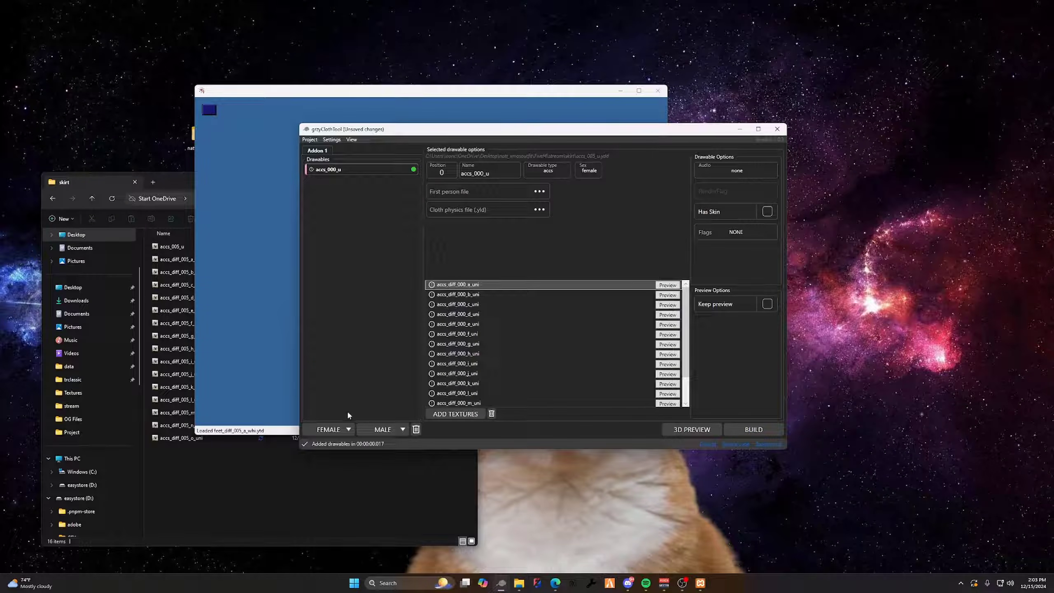
Add the model from the outfit's FiveM stream top folder as a second female drawable
left_click(332, 430)
left_click(521, 160)
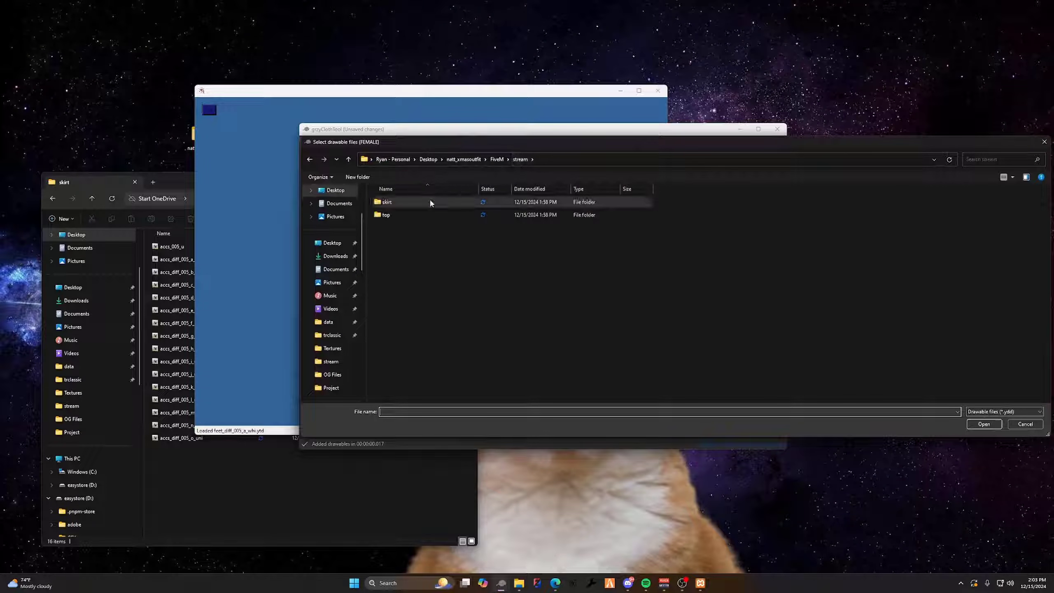
double_click(396, 214)
left_click(399, 203)
double_click(399, 203)
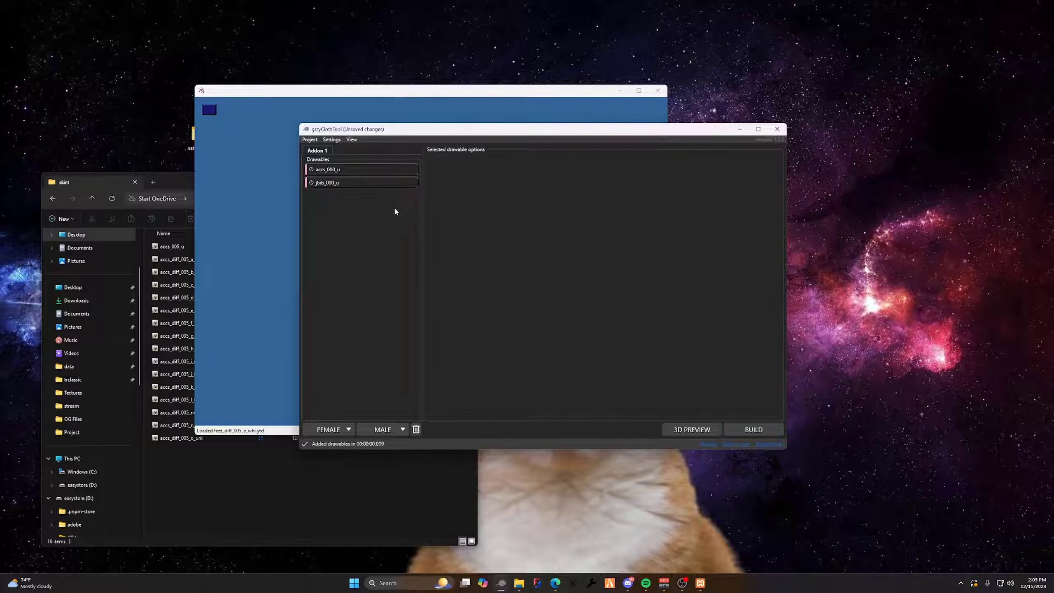
Keep the skirt accs_000_u in the preview, show the top jbib_000_u with it, and inspect the outfit from several sides
left_click(370, 177)
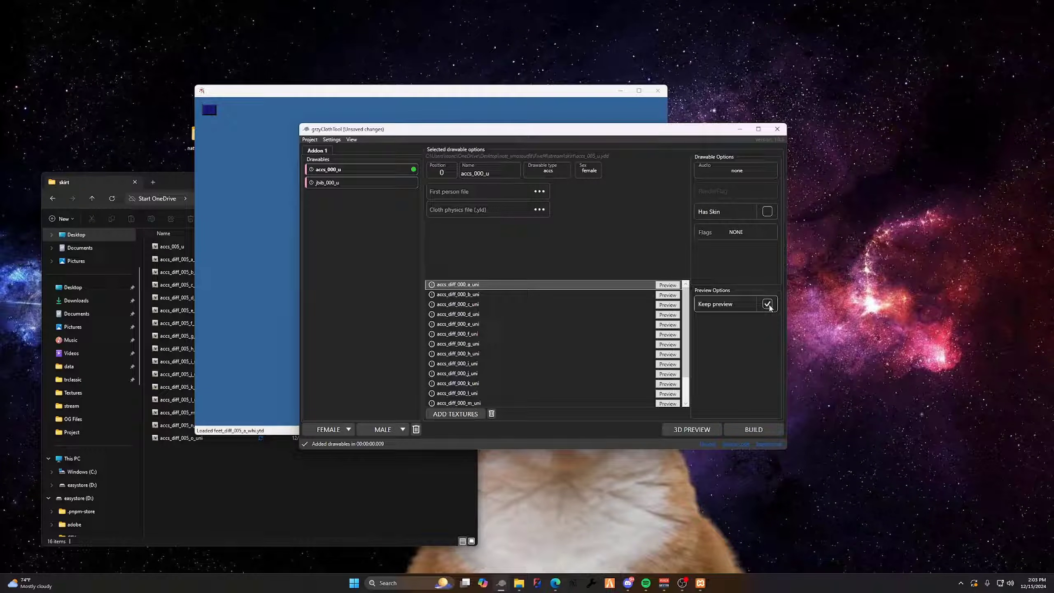
left_click(350, 183)
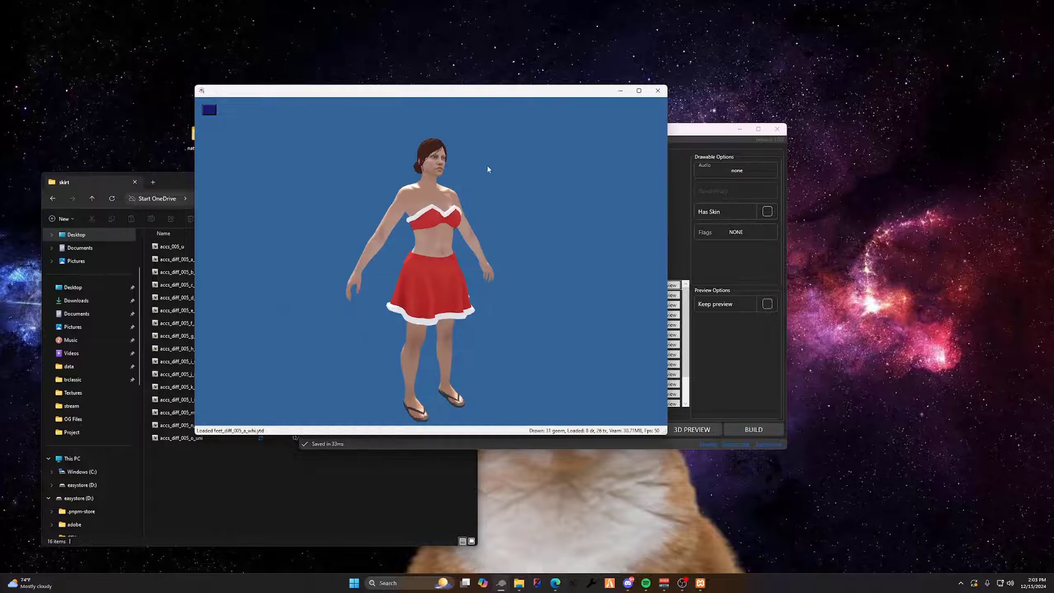
left_click_drag(487, 168, 292, 208)
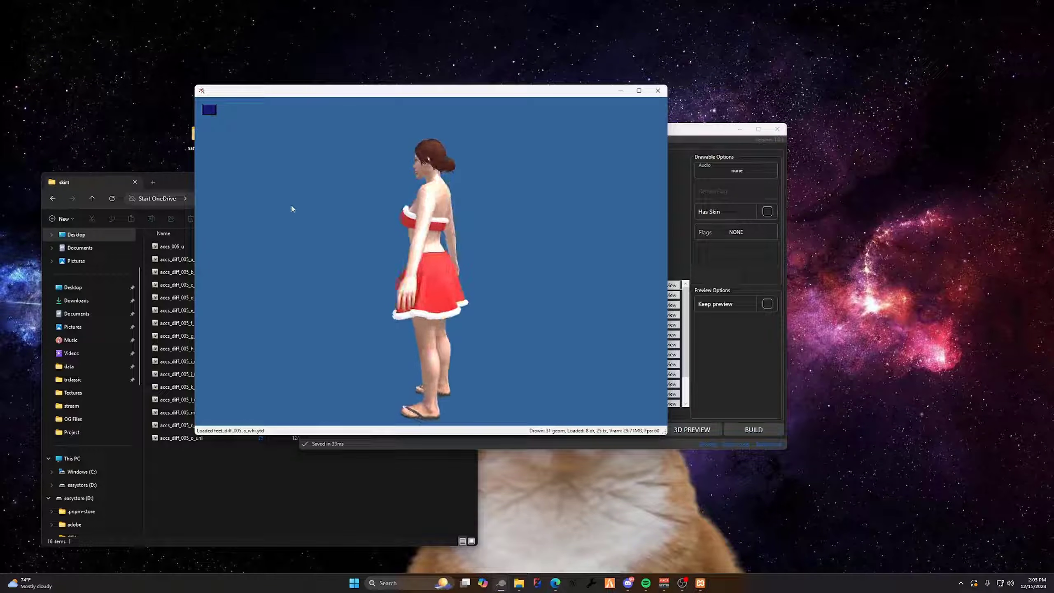
left_click(687, 353)
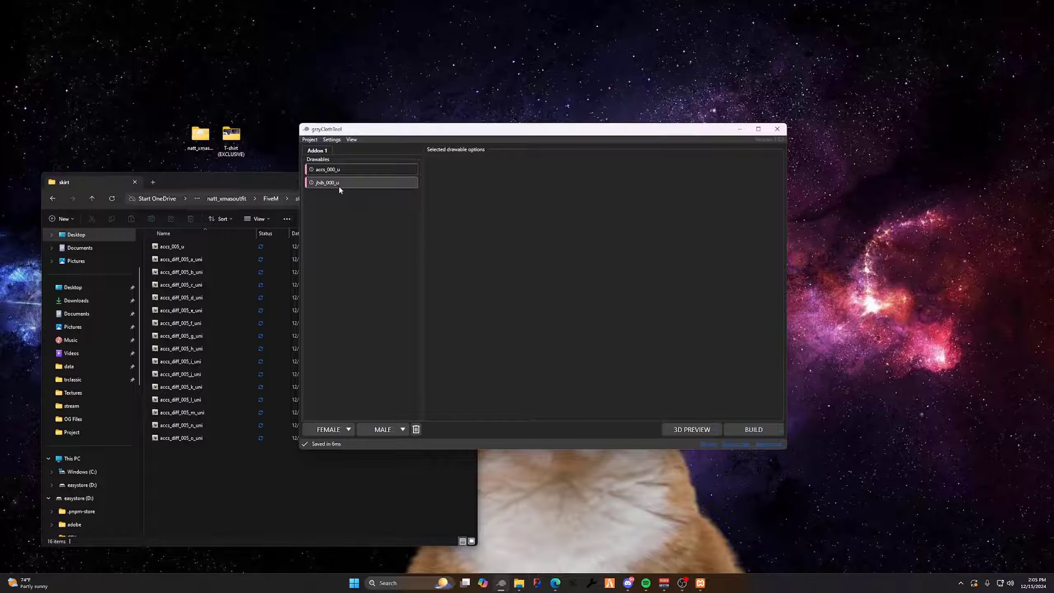
Add mp_m_freemode_01^jbib_009_u from the T-shirt (EXCLUSIVE) mod's Fivem Mand folder as a male drawable and save the project
left_click(373, 429)
left_click(365, 239)
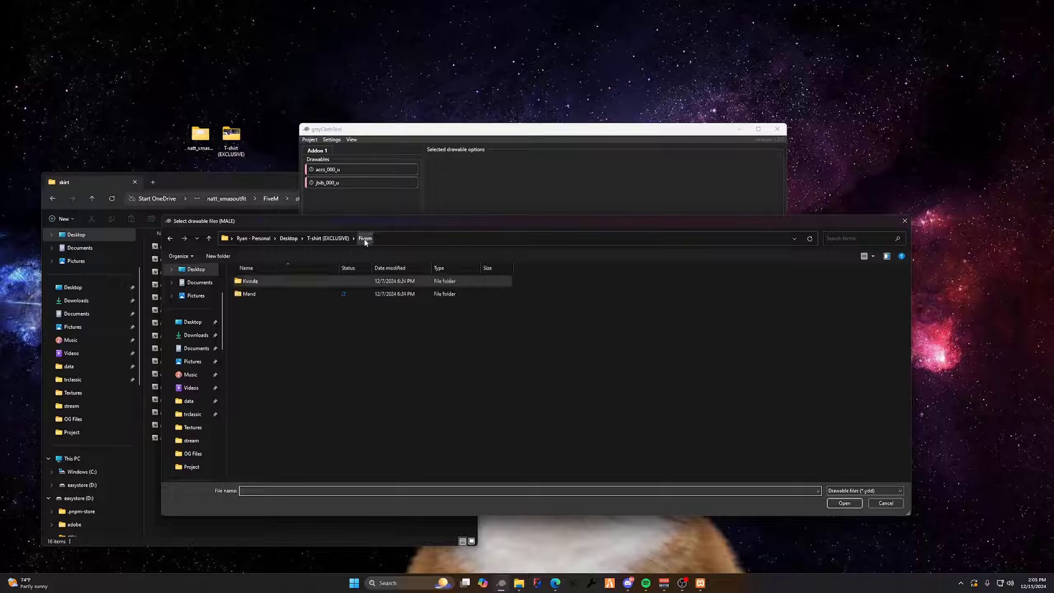
double_click(278, 278)
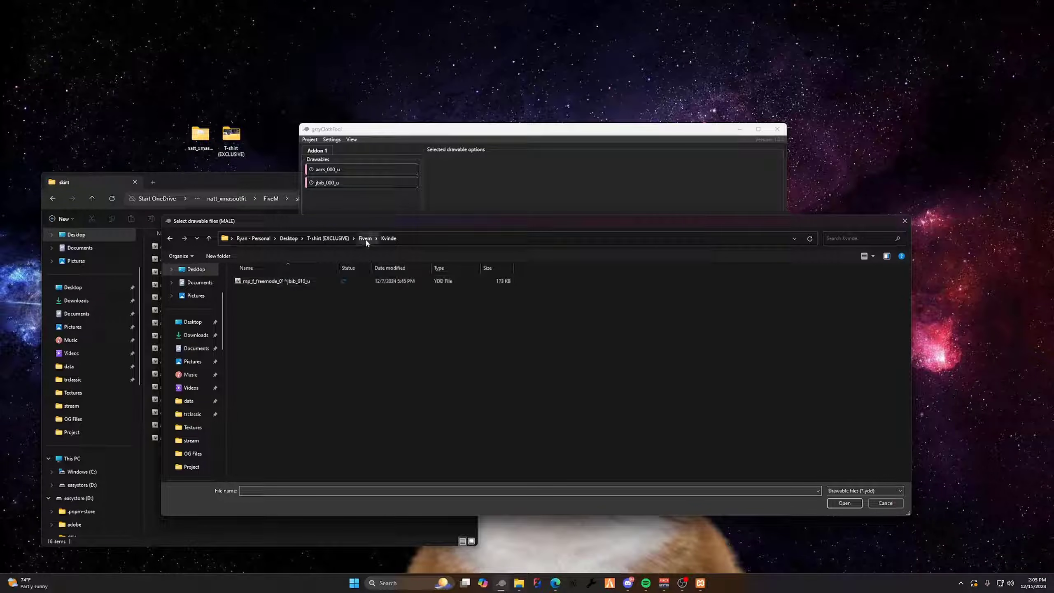
left_click(364, 238)
double_click(276, 293)
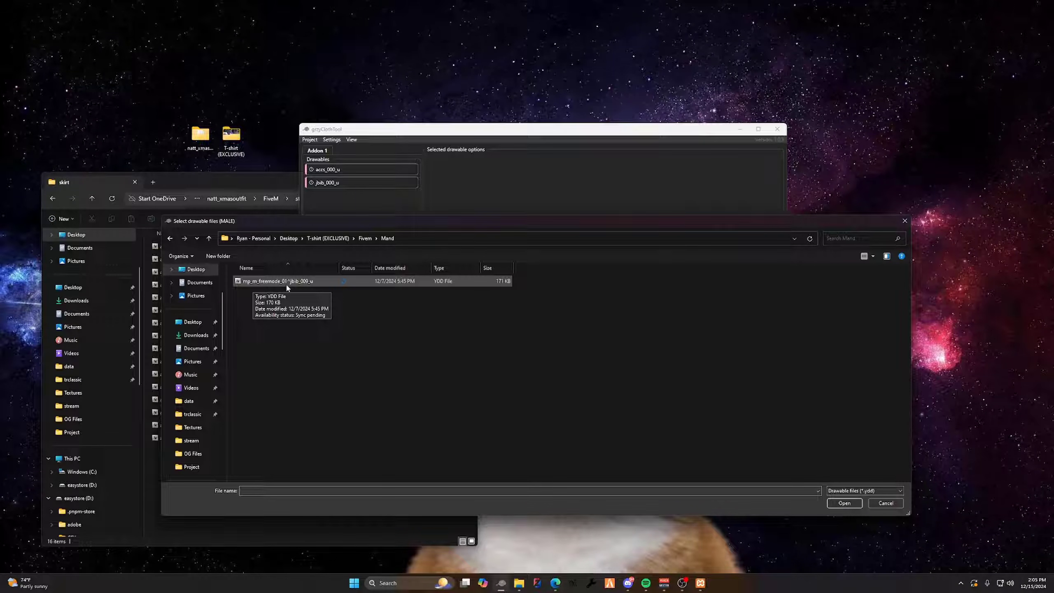
double_click(286, 281)
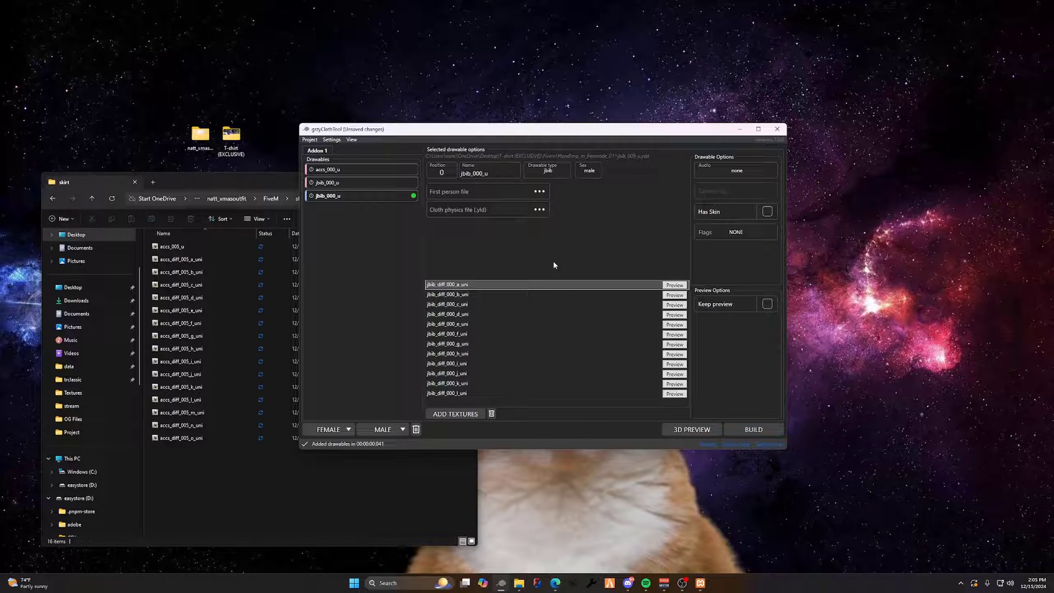
key("ctrl+s")
Open the 3D preview of the male T-shirt and inspect it up close from the front
left_click(705, 430)
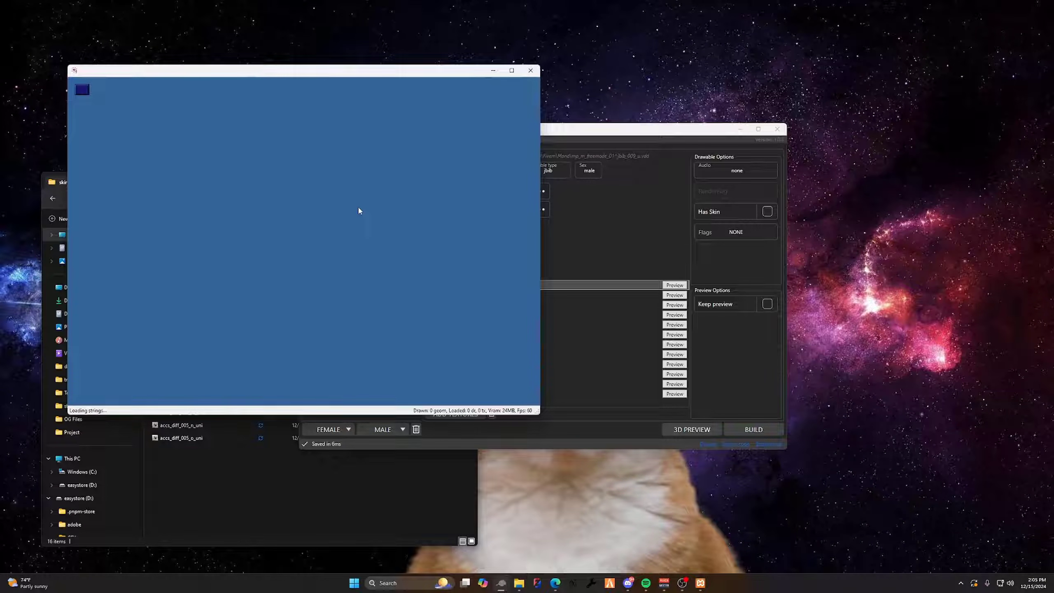
left_click_drag(388, 203, 511, 270)
left_click_drag(253, 233, 315, 172)
scroll(341, 189, "up", 3)
scroll(341, 190, "up", 3)
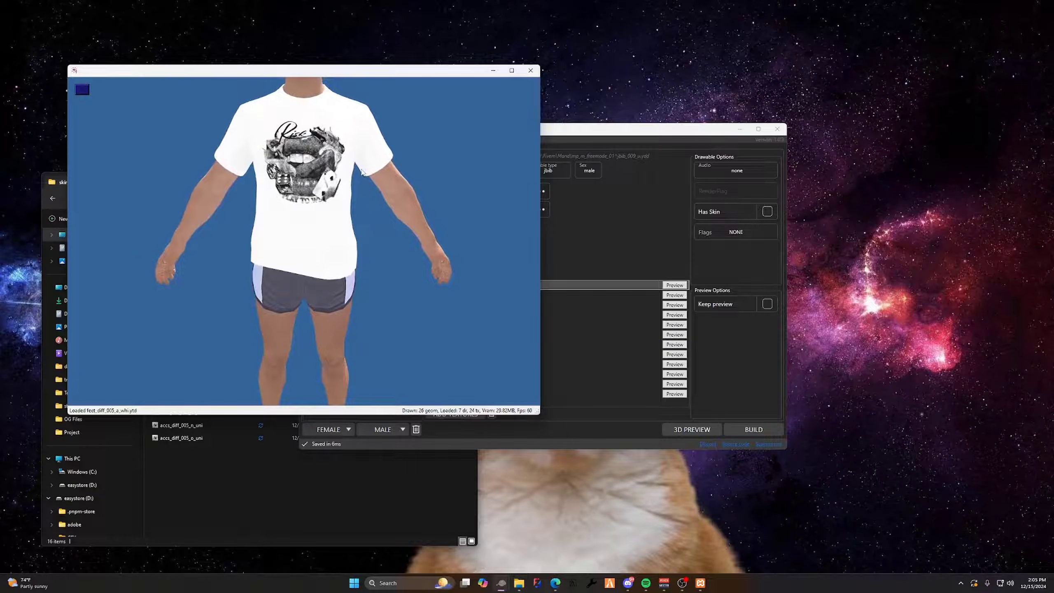
Preview the T-shirt textures jbib_diff_000_e_uni, d_uni and c_uni on the male model, inspecting the shirt from front and back
left_click(594, 327)
left_click_drag(474, 133, 603, 115)
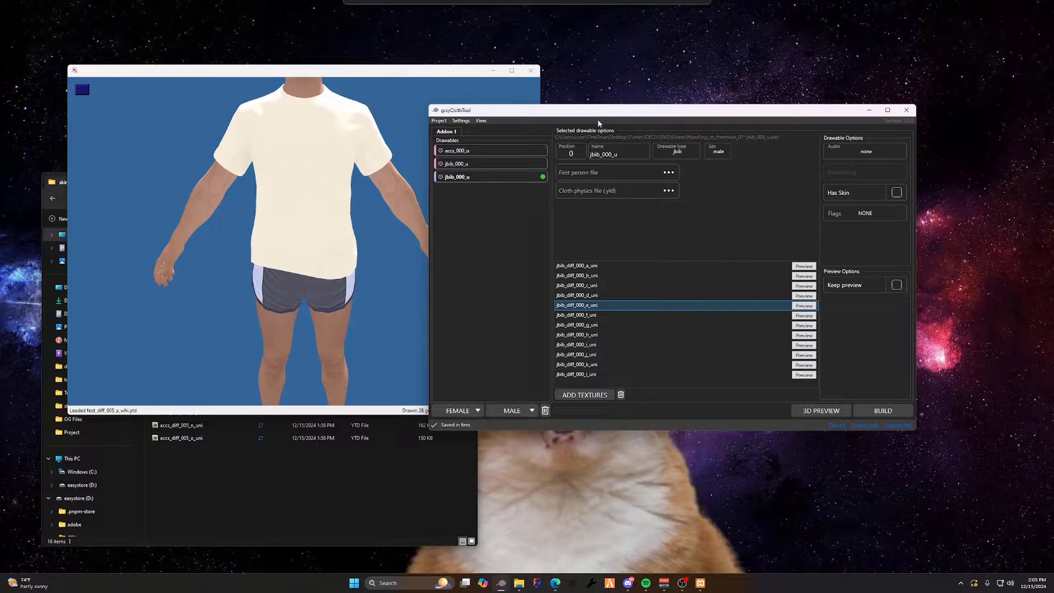
left_click(605, 296)
left_click_drag(290, 176, 187, 146)
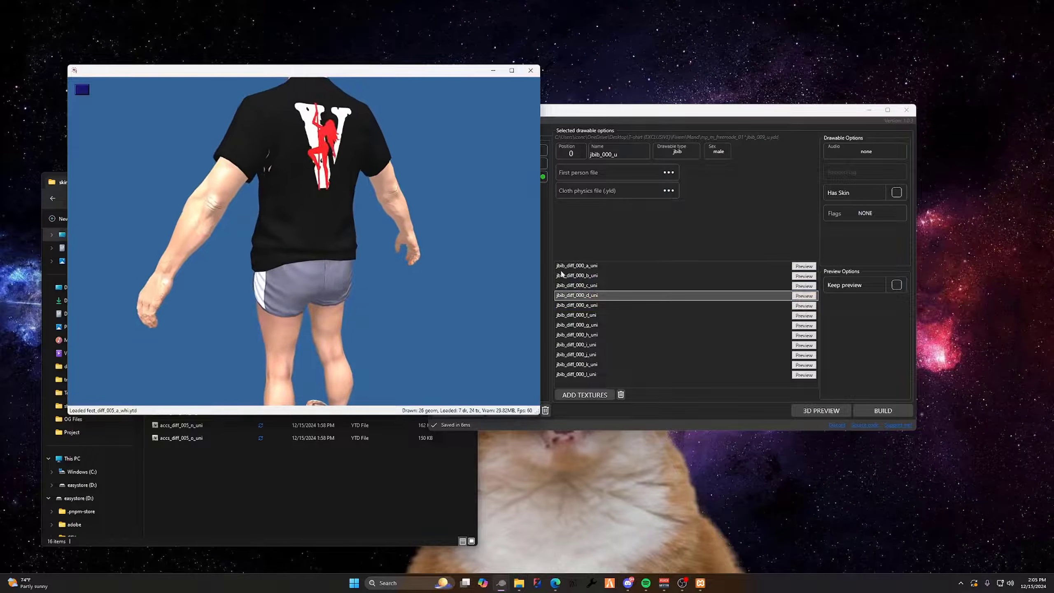
left_click(595, 285)
left_click_drag(432, 195, 458, 228)
scroll(285, 179, "up", 4)
left_click(581, 245)
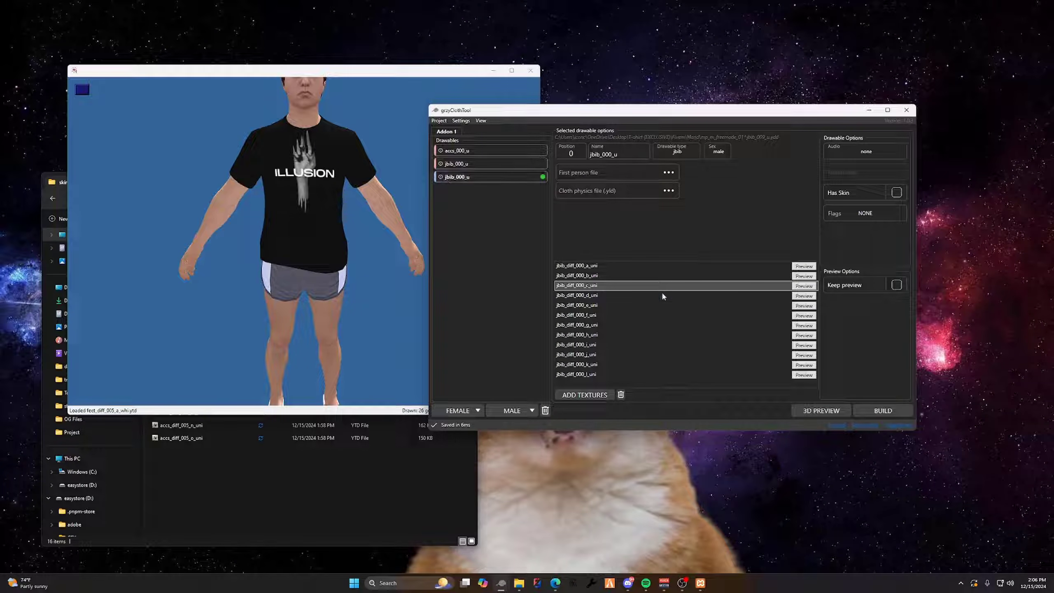
Start a FiveM resource build named yt_clothing and browse to txData\Retribution\resources\[YT] for its output folder
left_click(883, 410)
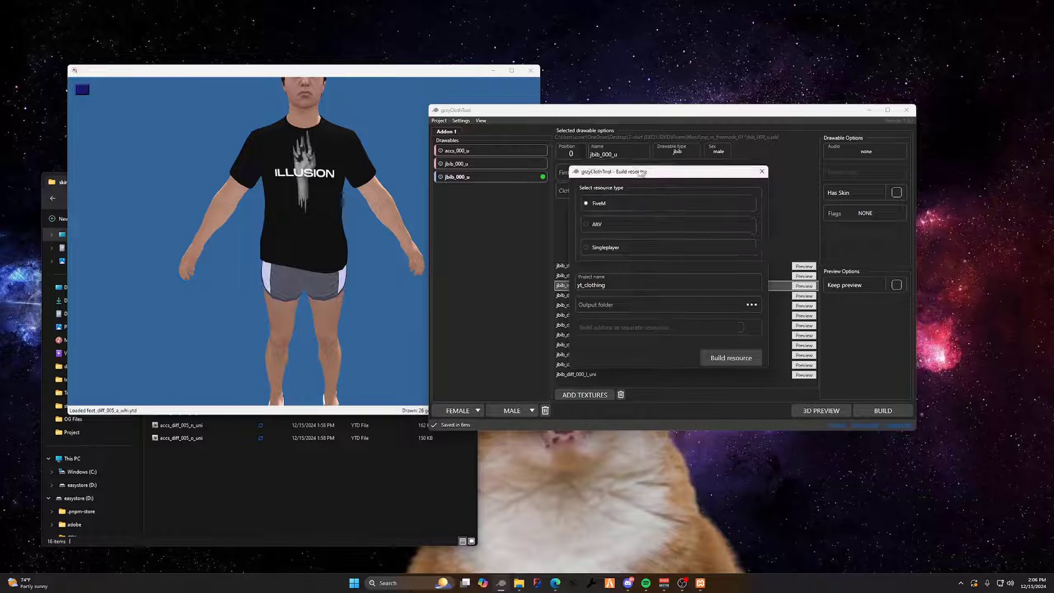
left_click_drag(641, 173, 407, 169)
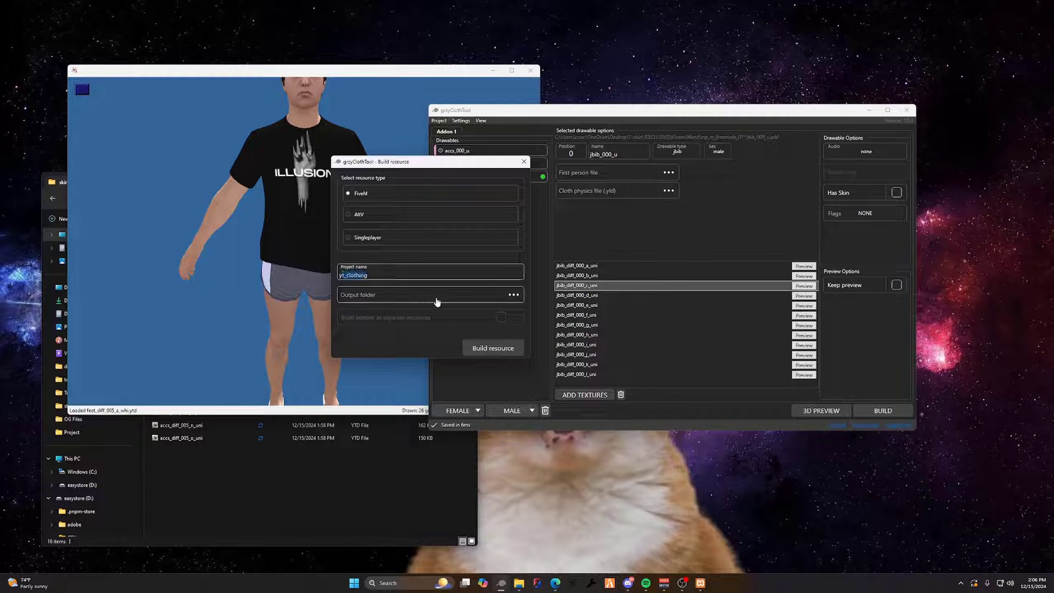
left_click(514, 295)
left_click_drag(567, 175, 522, 173)
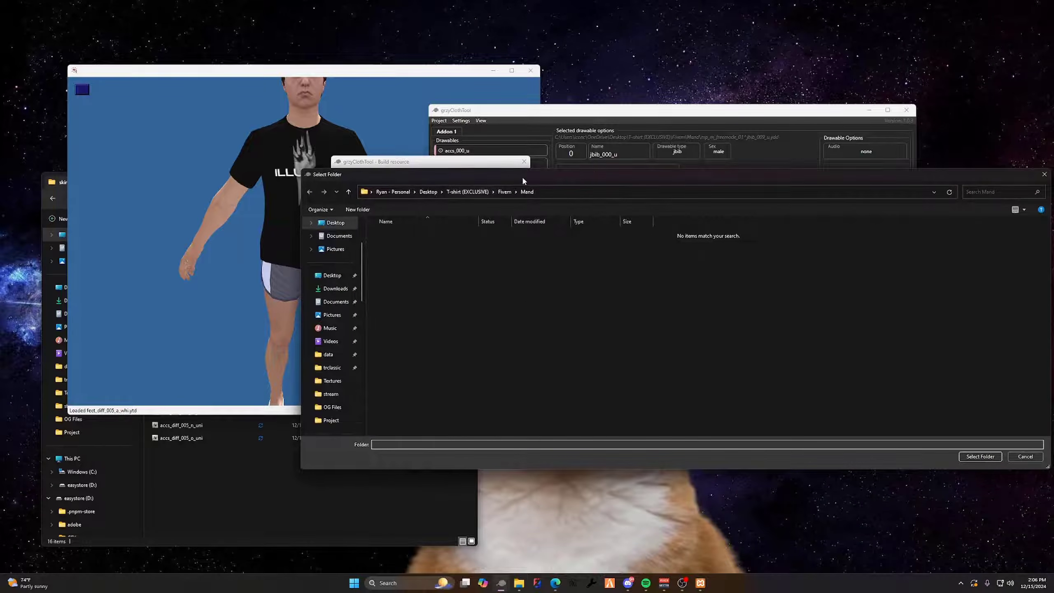
scroll(328, 269, "down", 3)
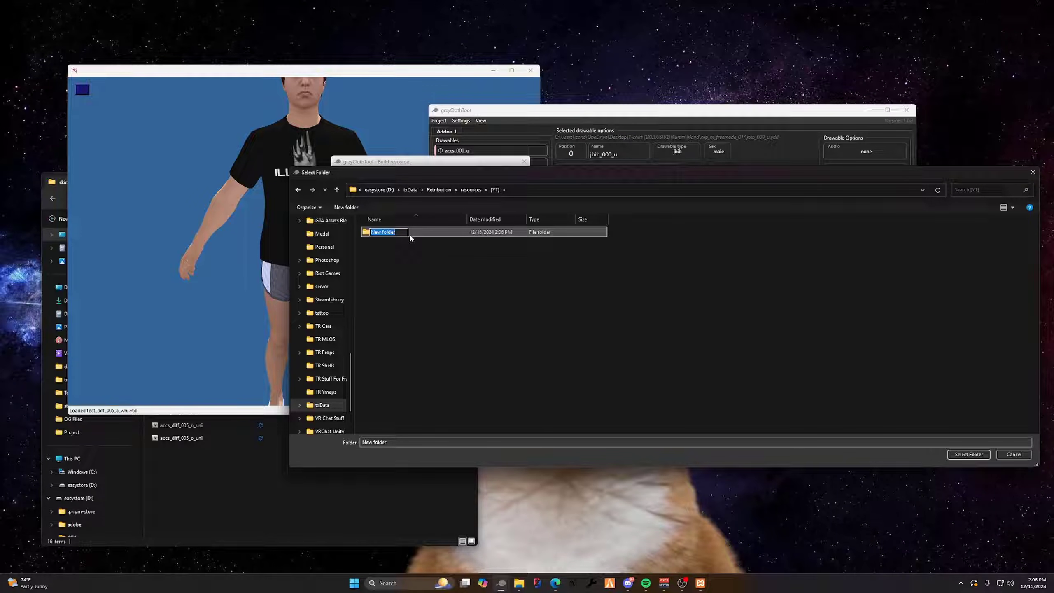
Create a folder named yt inside [YT], choose it as the output folder and build the resource
type("ytr")
key("Return")
double_click(409, 233)
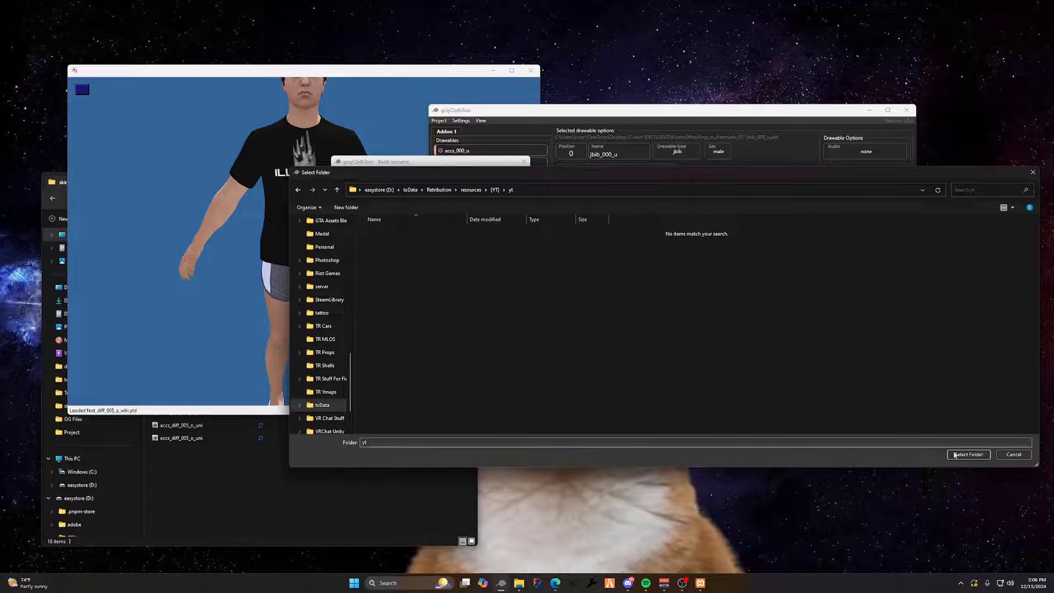
left_click(969, 454)
left_click(508, 348)
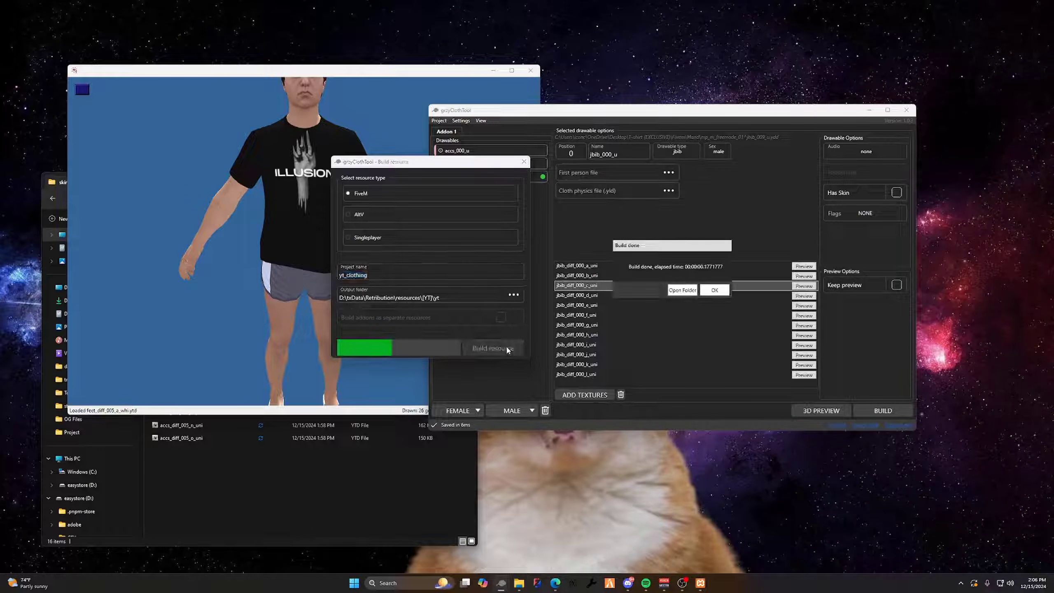
Open the build's output folder and look inside the [male] subfolder of its stream folder
left_click(681, 290)
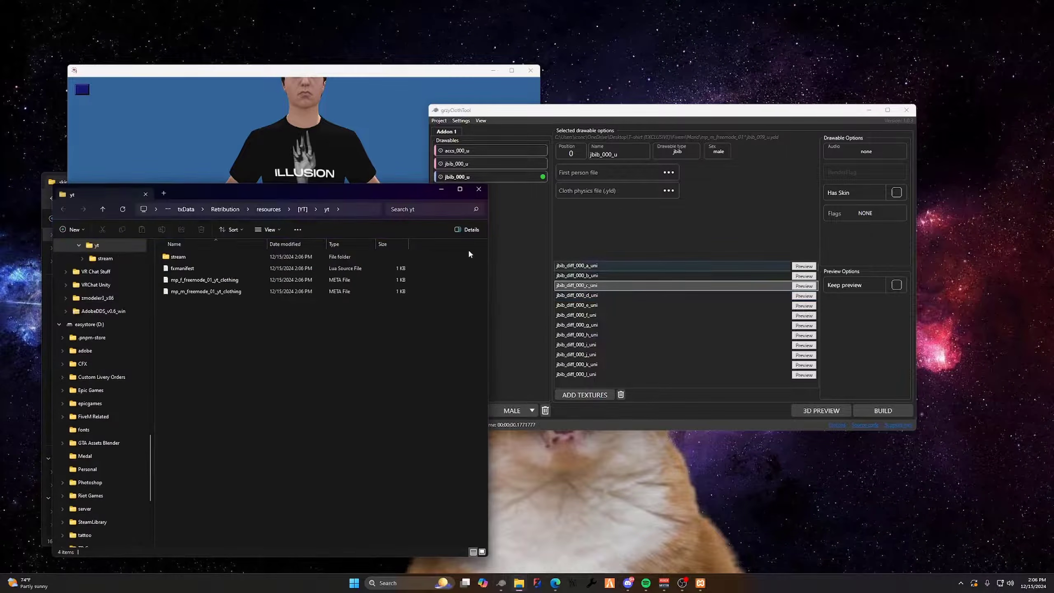
left_click_drag(382, 333, 213, 254)
double_click(208, 256)
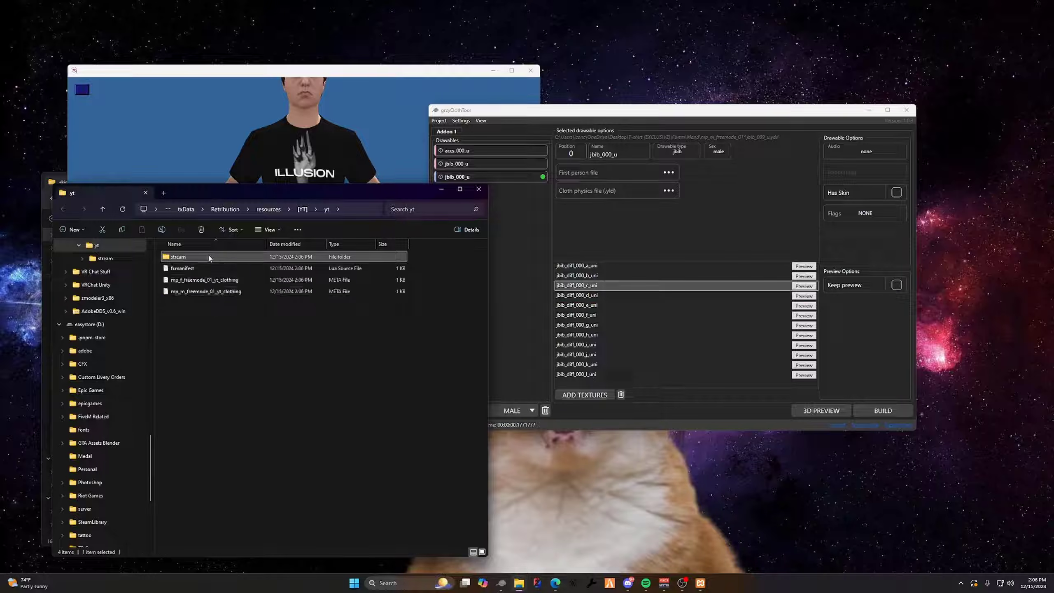
double_click(240, 268)
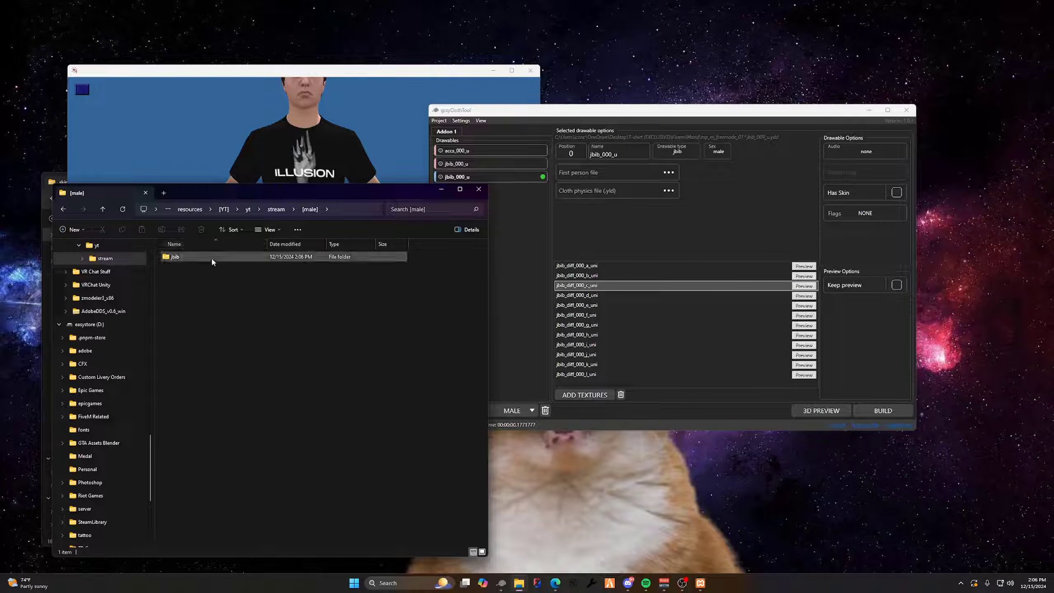
Return to the stream folder, examine the accs and jbib folders inside [female], and go back into [male]
left_click(277, 210)
double_click(193, 258)
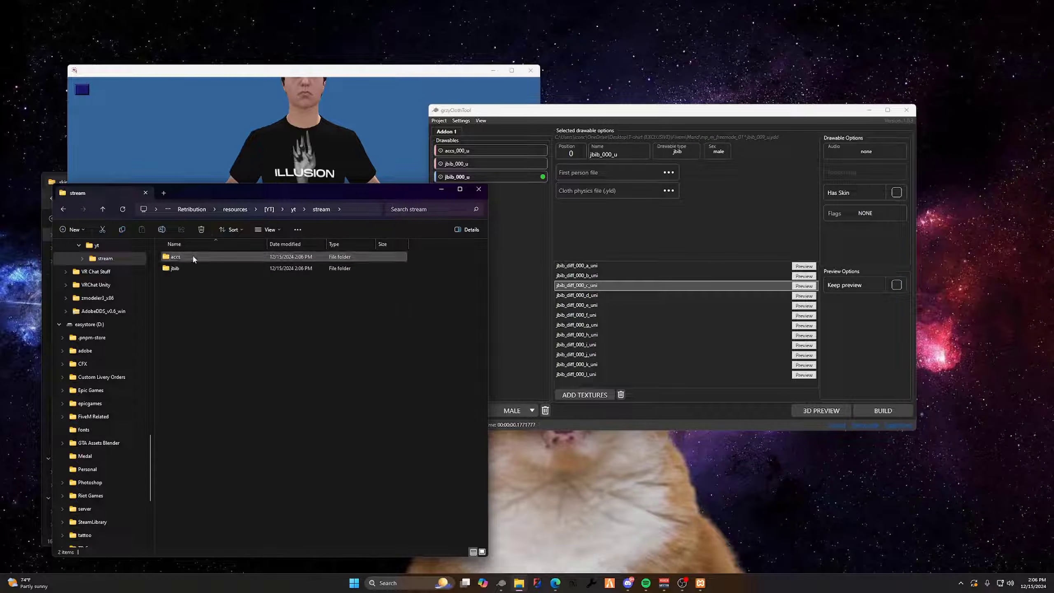
left_click_drag(298, 298, 181, 257)
left_click(233, 258)
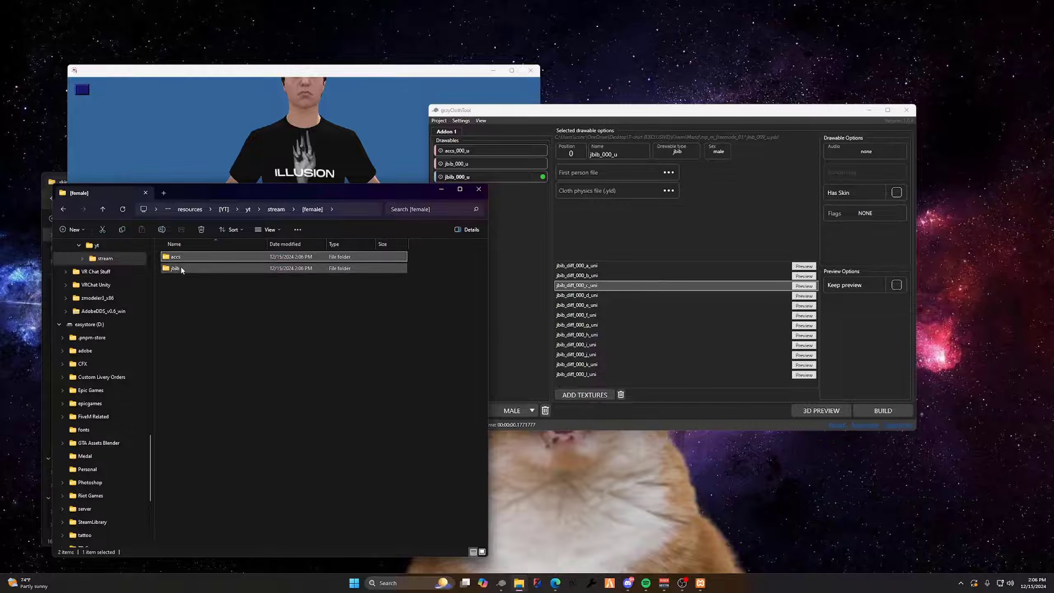
left_click_drag(411, 311, 252, 220)
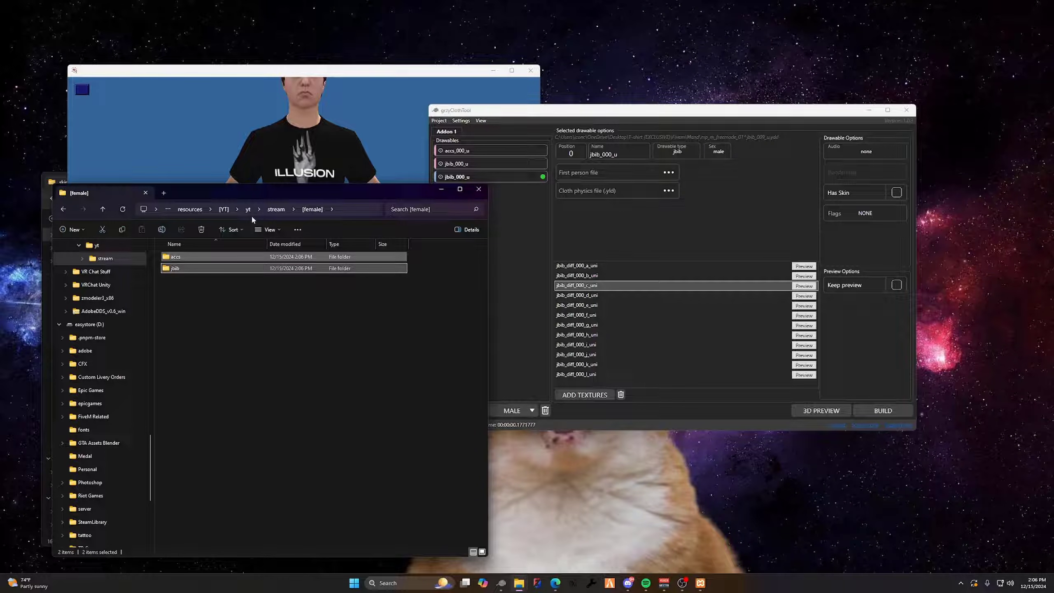
left_click(276, 210)
double_click(227, 268)
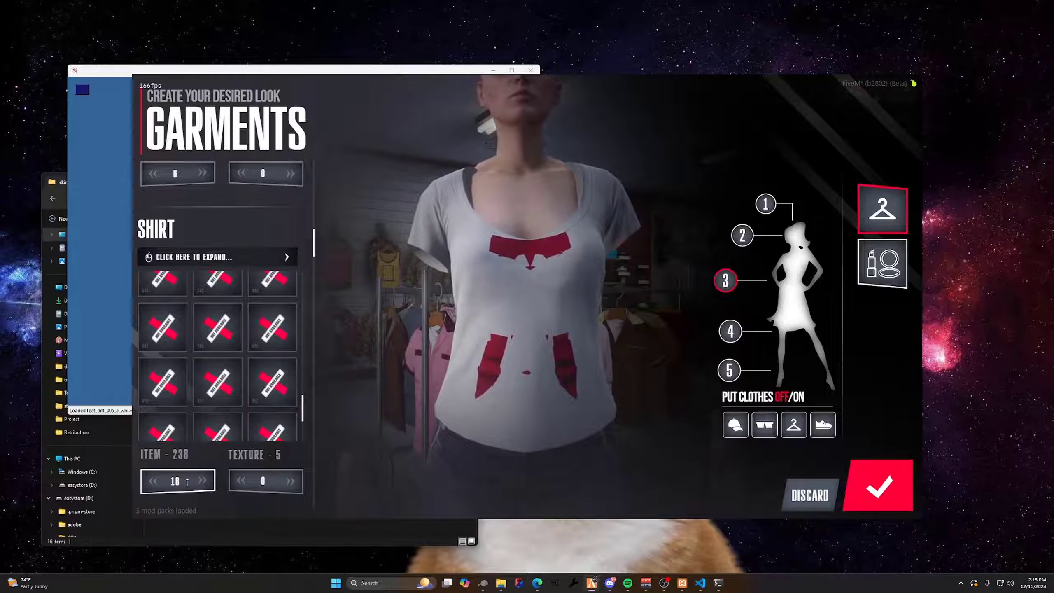
In FiveM's garments menu, set the shirt item to 238, inspect the skirt in full-body view and save the outfit
left_click_drag(188, 482, 153, 485)
type("238")
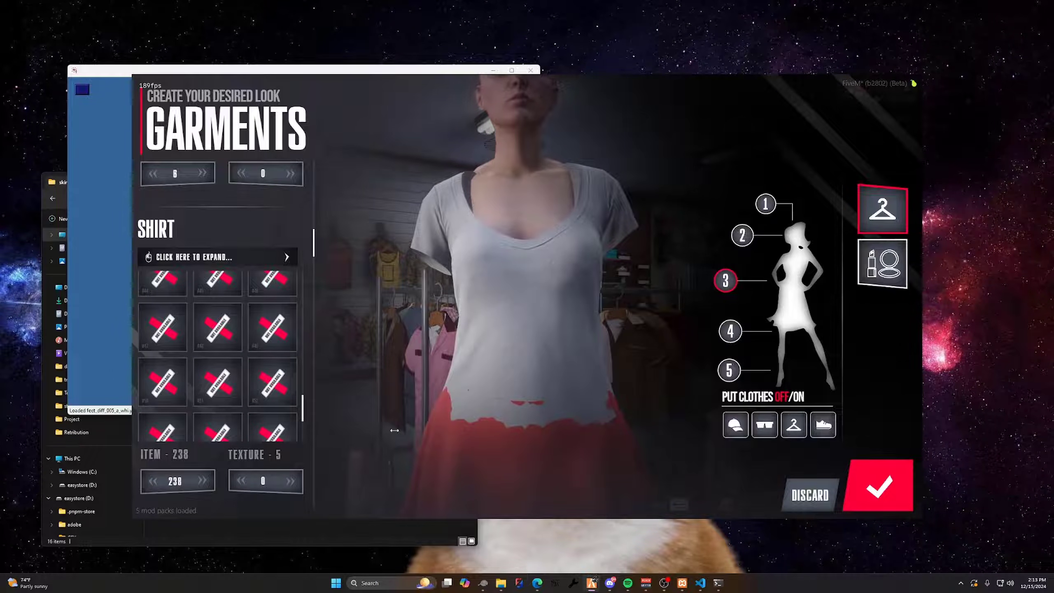
left_click_drag(394, 431, 465, 424)
left_click(768, 205)
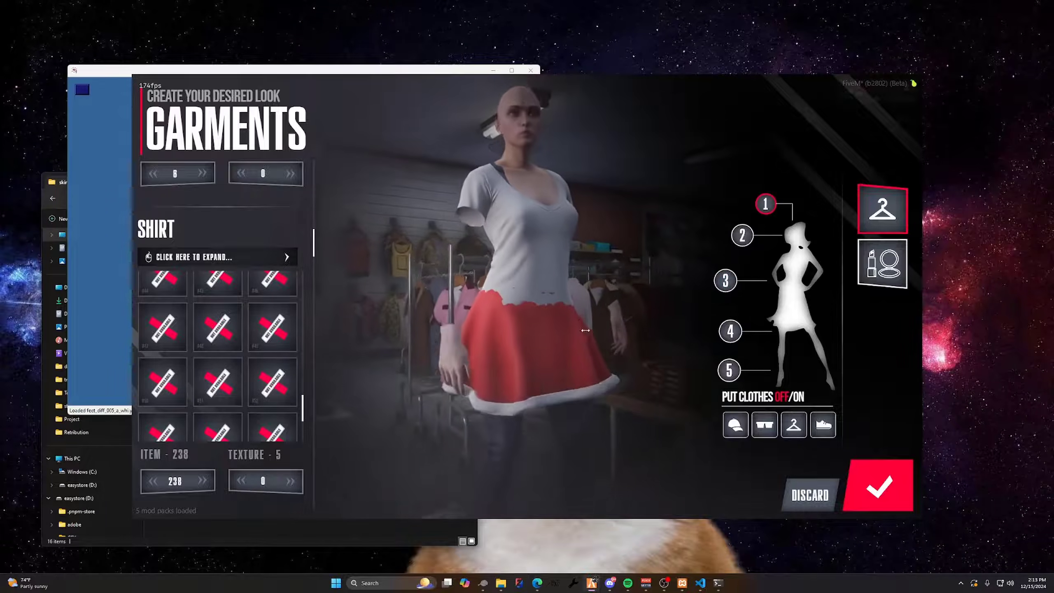
left_click_drag(586, 330, 515, 333)
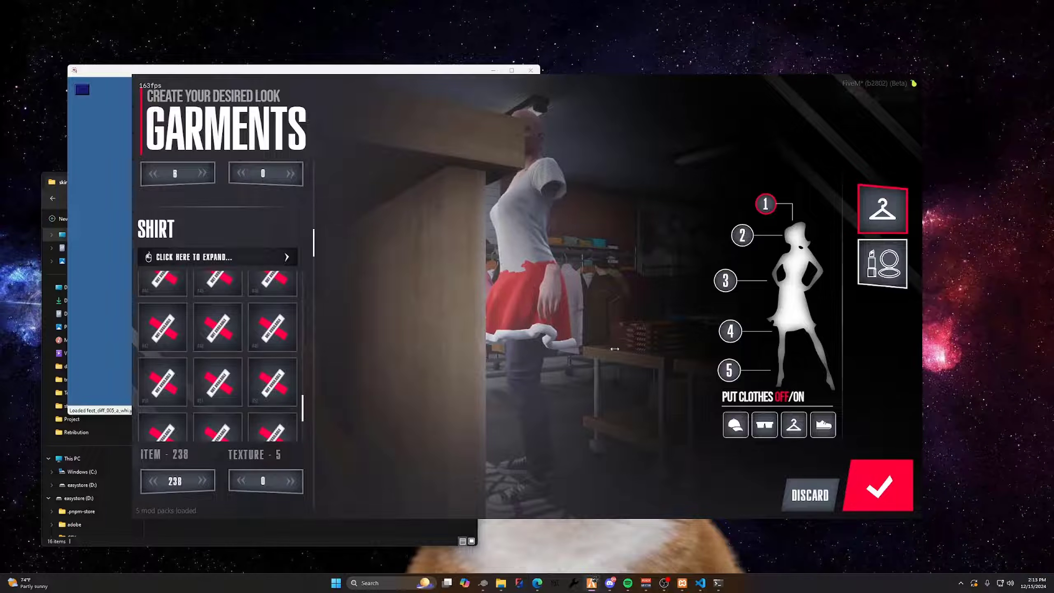
left_click(873, 484)
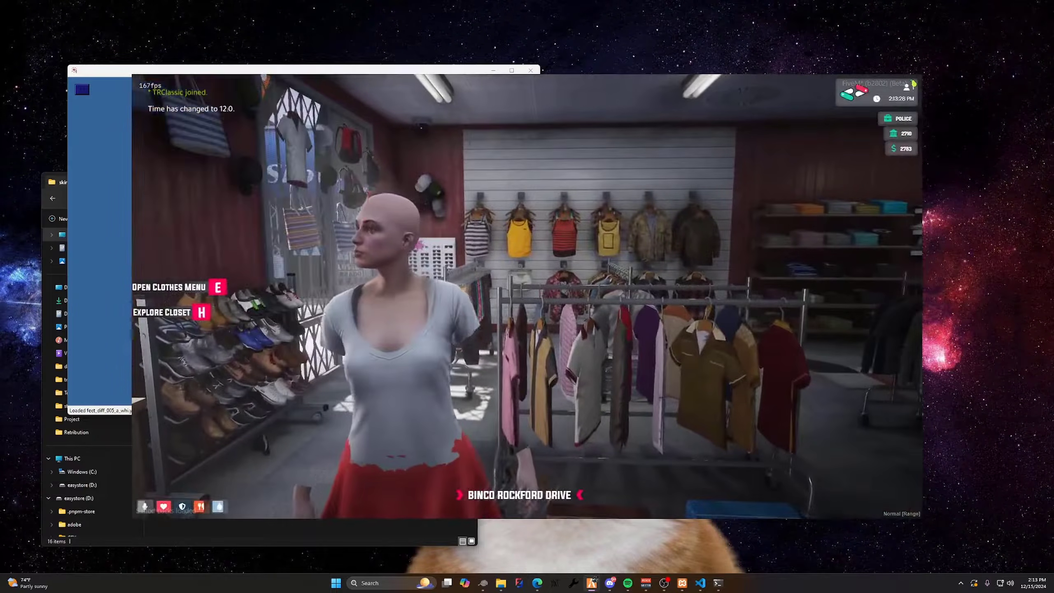
Reopen the store's clothes menu and set the jacket item to 473
key("e")
scroll(312, 340, "up", 10)
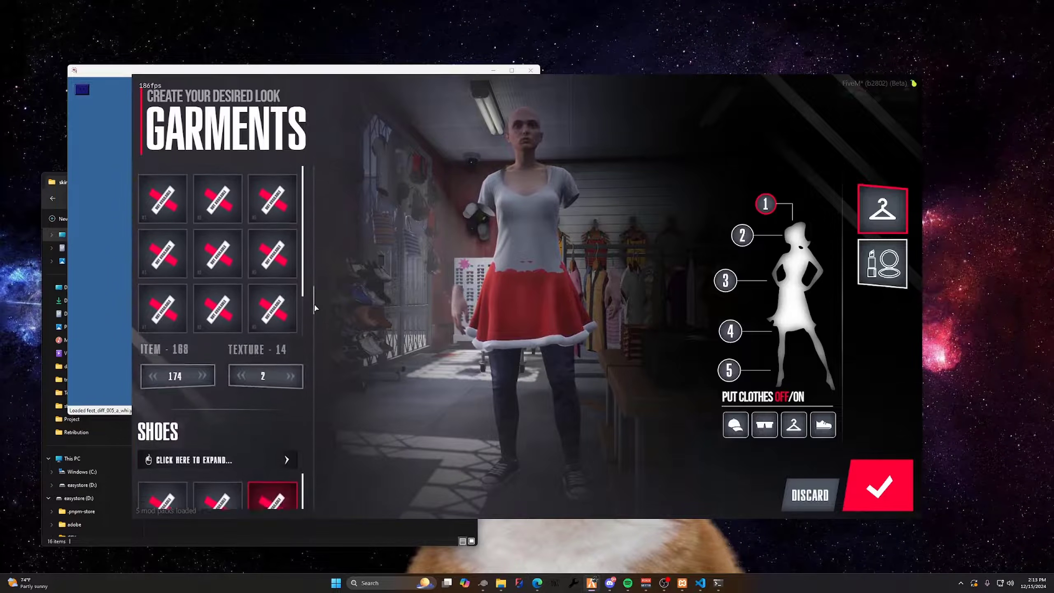
scroll(315, 307, "up", 10)
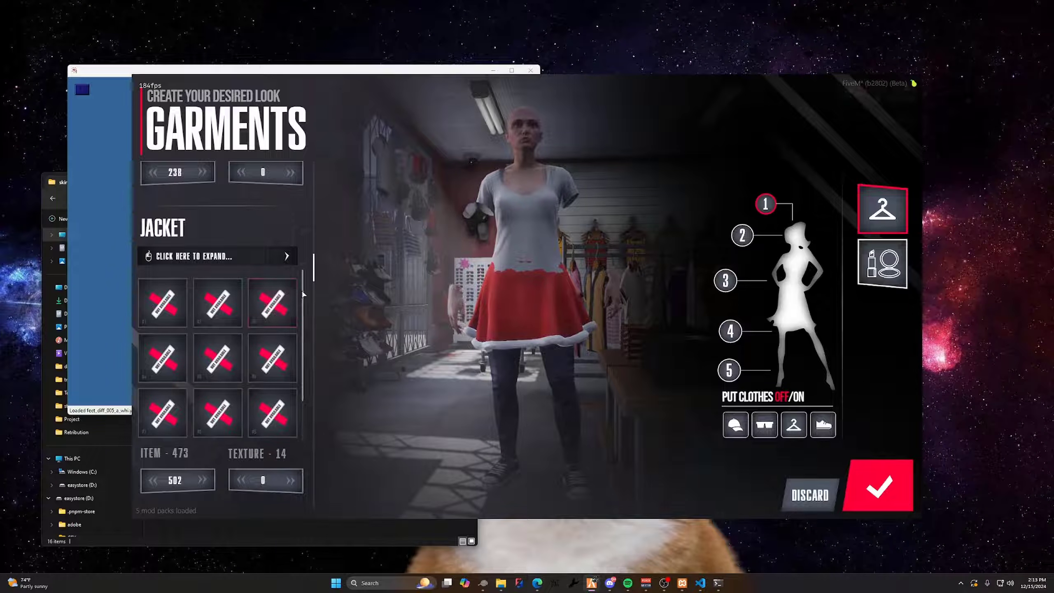
left_click_drag(303, 293, 297, 458)
left_click_drag(183, 481, 142, 465)
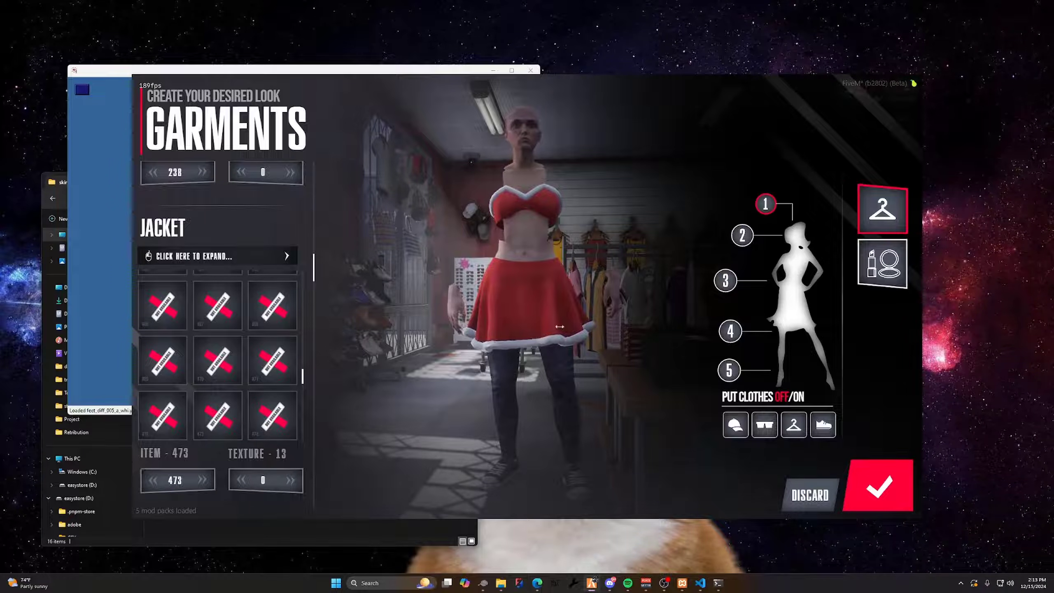
Choose arms option #4 for the character, check it with the Santa top and save the outfit
scroll(306, 233, "up", 2)
scroll(305, 252, "down", 8)
scroll(306, 252, "up", 2)
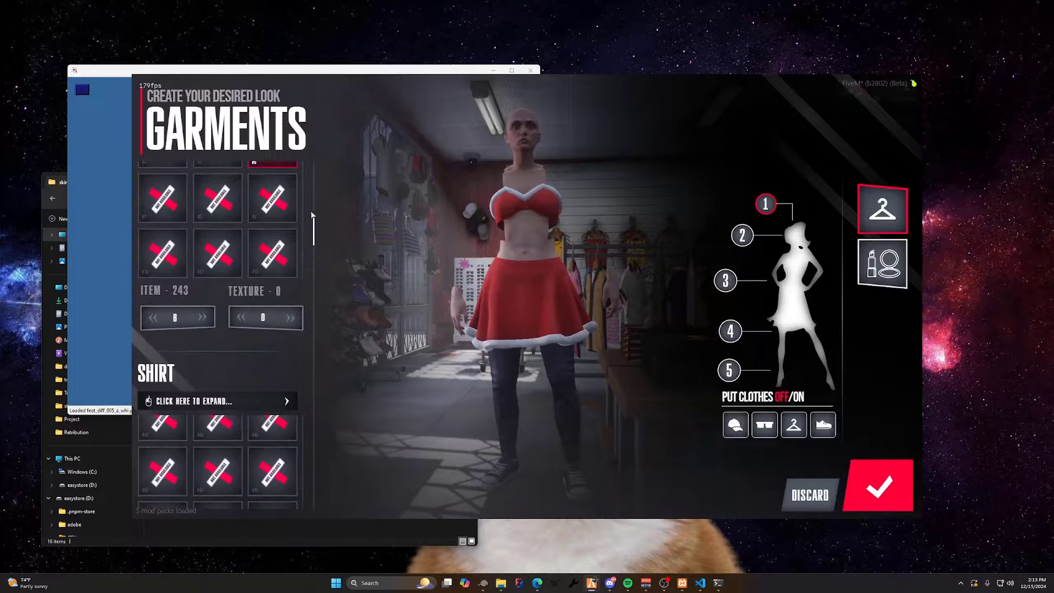
scroll(303, 241, "up", 8)
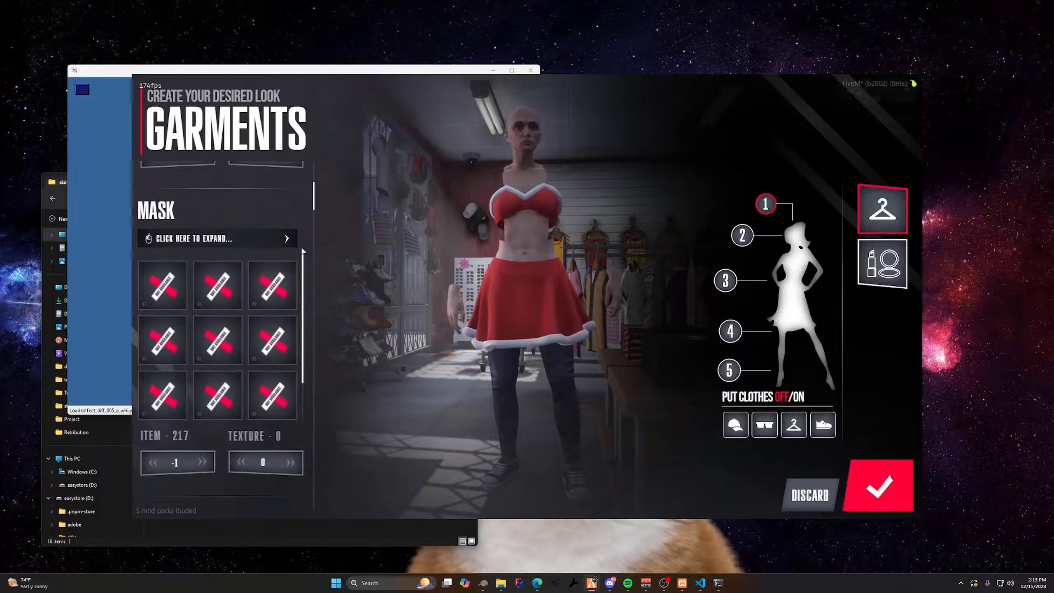
scroll(305, 269, "down", 4)
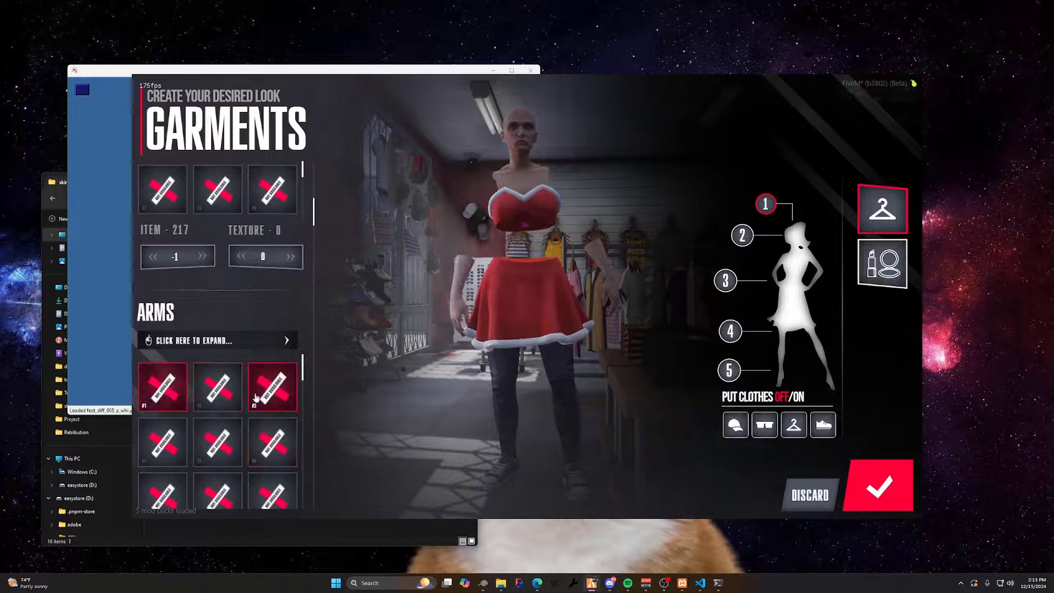
scroll(192, 412, "down", 2)
left_click(170, 381)
left_click_drag(428, 314, 507, 298)
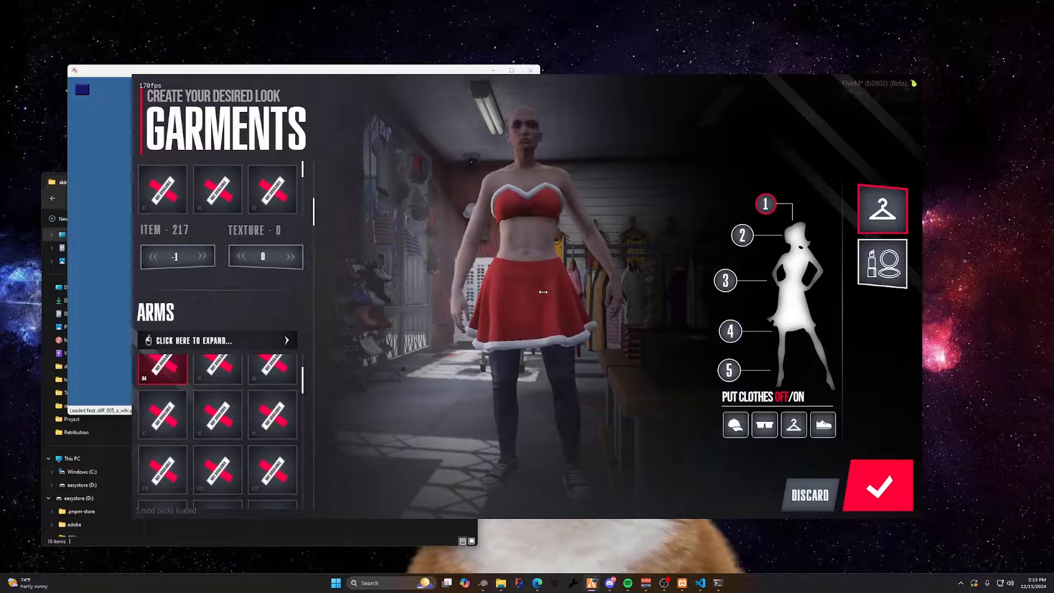
left_click(879, 485)
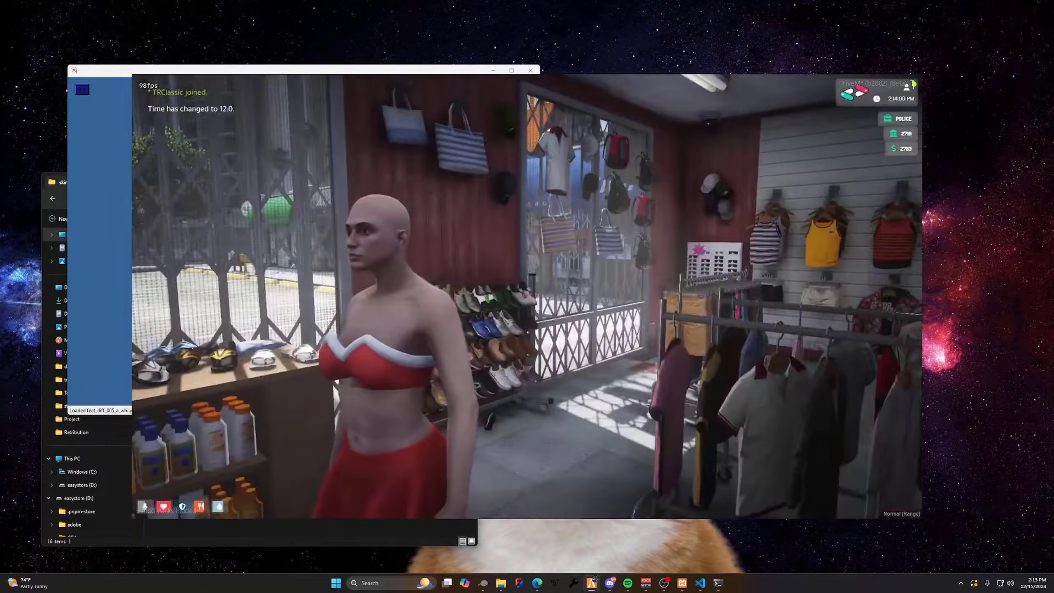
Reopen the clothes menu and show the character in full-body view
key("F3")
key("e")
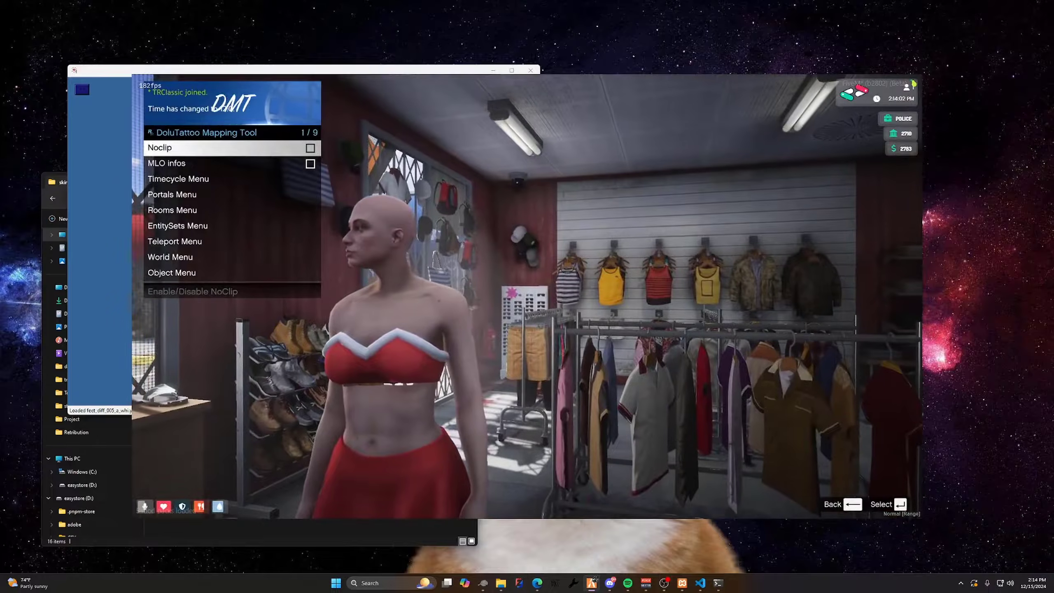
key("BackSpace")
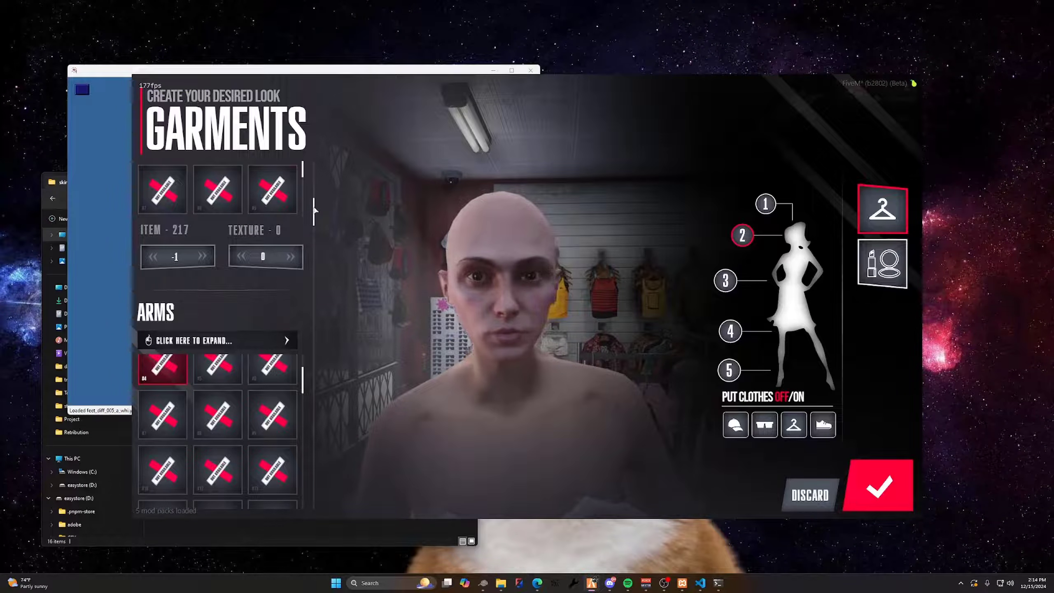
left_click(765, 204)
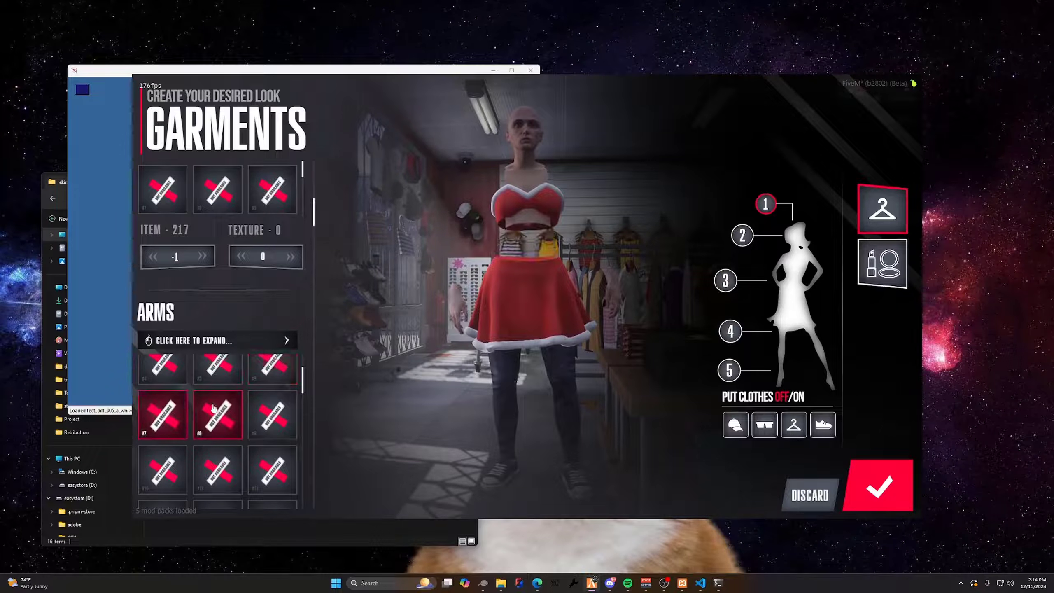
Try successive arms options with the Santa top, choose arms #15 and save the outfit
left_click(261, 420)
left_click(171, 462)
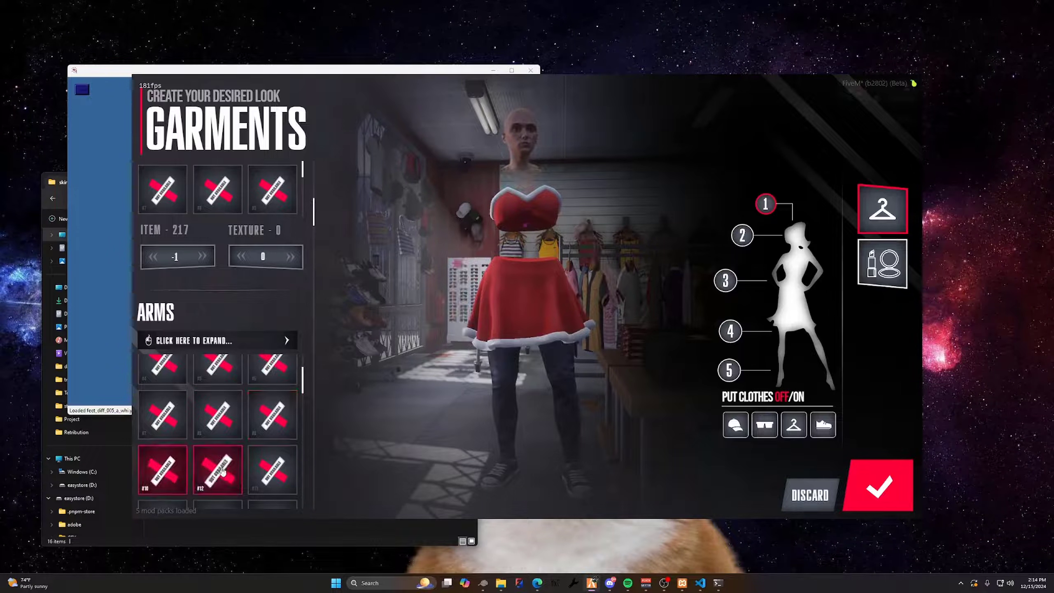
left_click(219, 472)
left_click(260, 472)
scroll(257, 473, "down", 1)
left_click(170, 471)
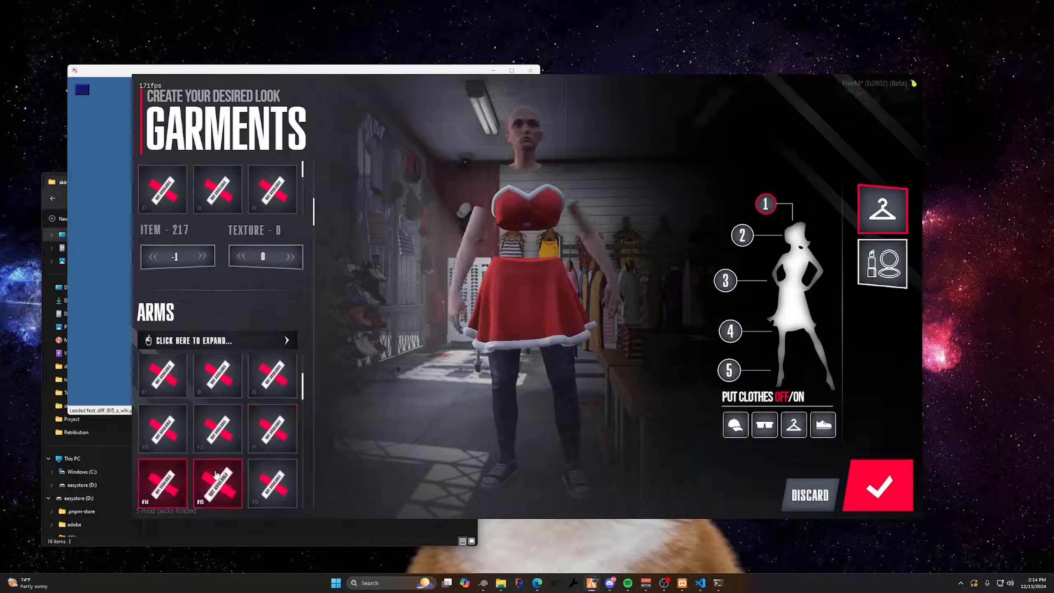
left_click(216, 477)
left_click_drag(547, 344, 577, 341)
left_click(866, 482)
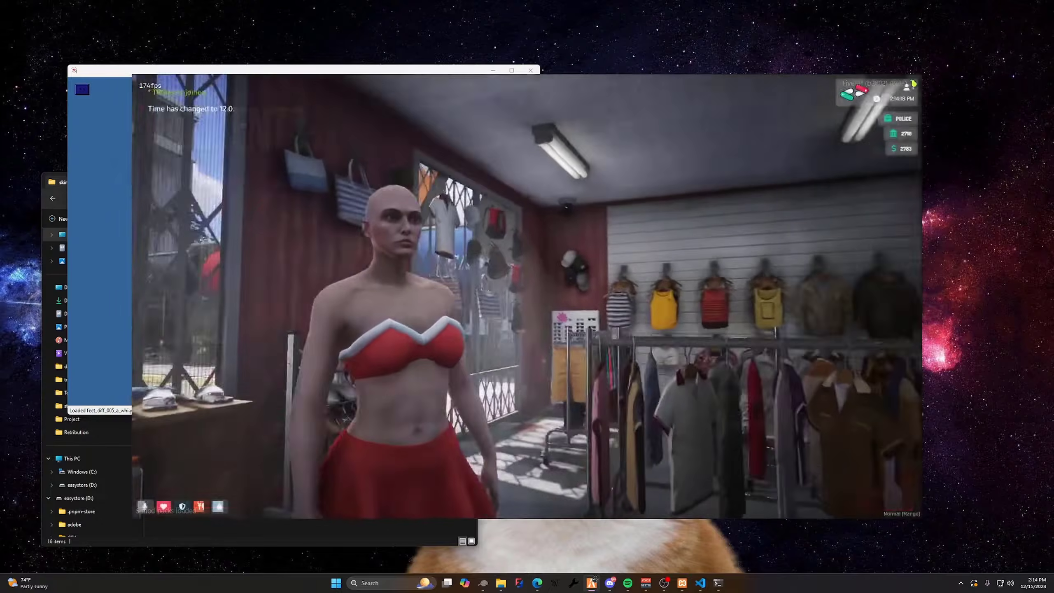